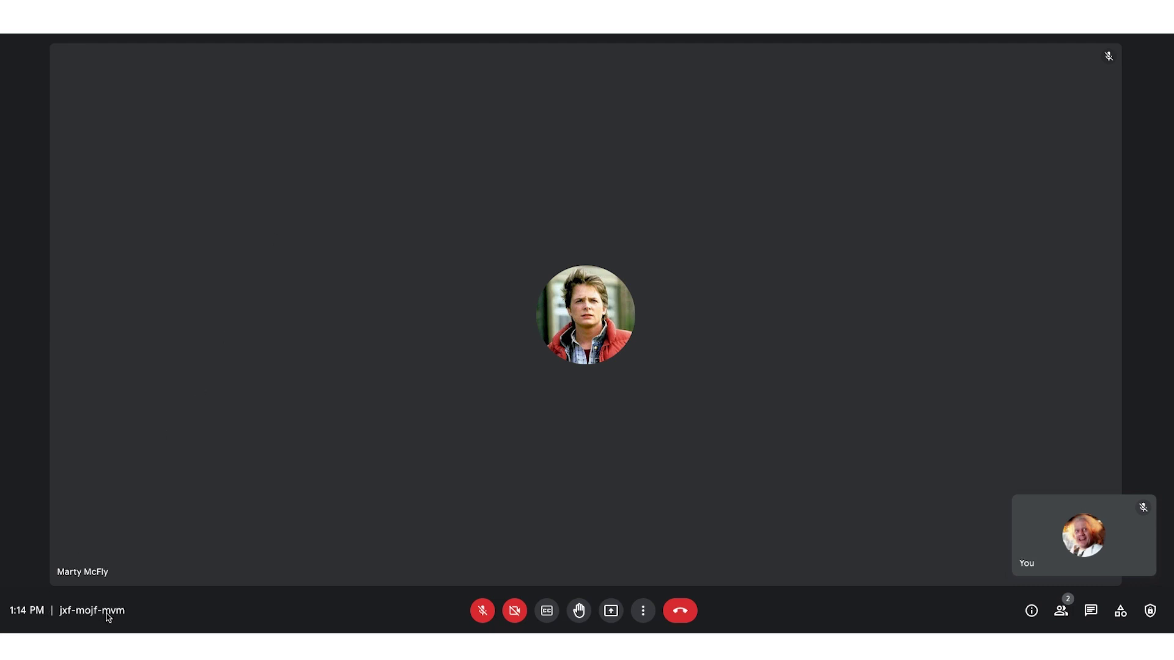
Turn the microphone on and back off, and do the same with the camera
click(484, 618)
click(485, 618)
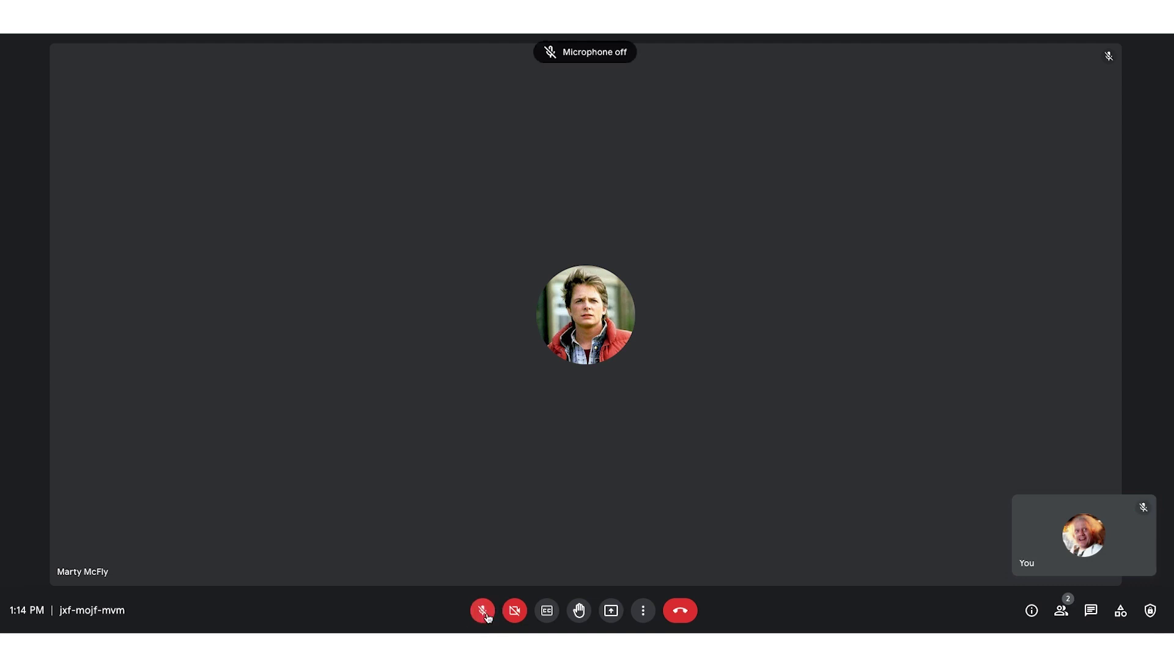
click(514, 620)
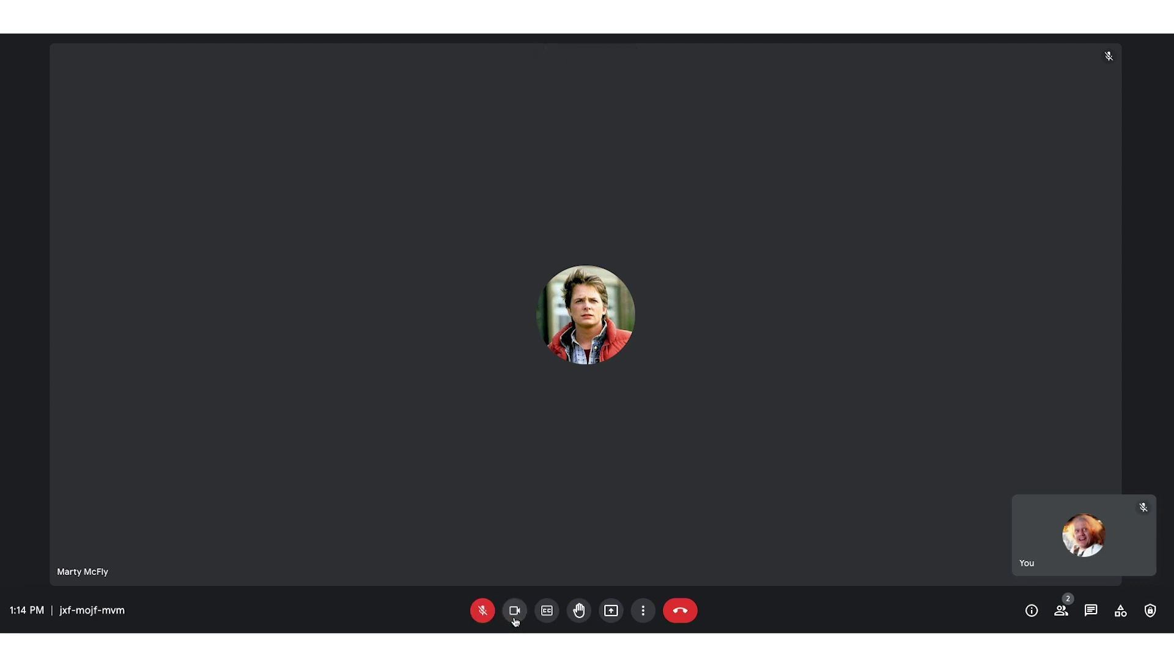
click(515, 621)
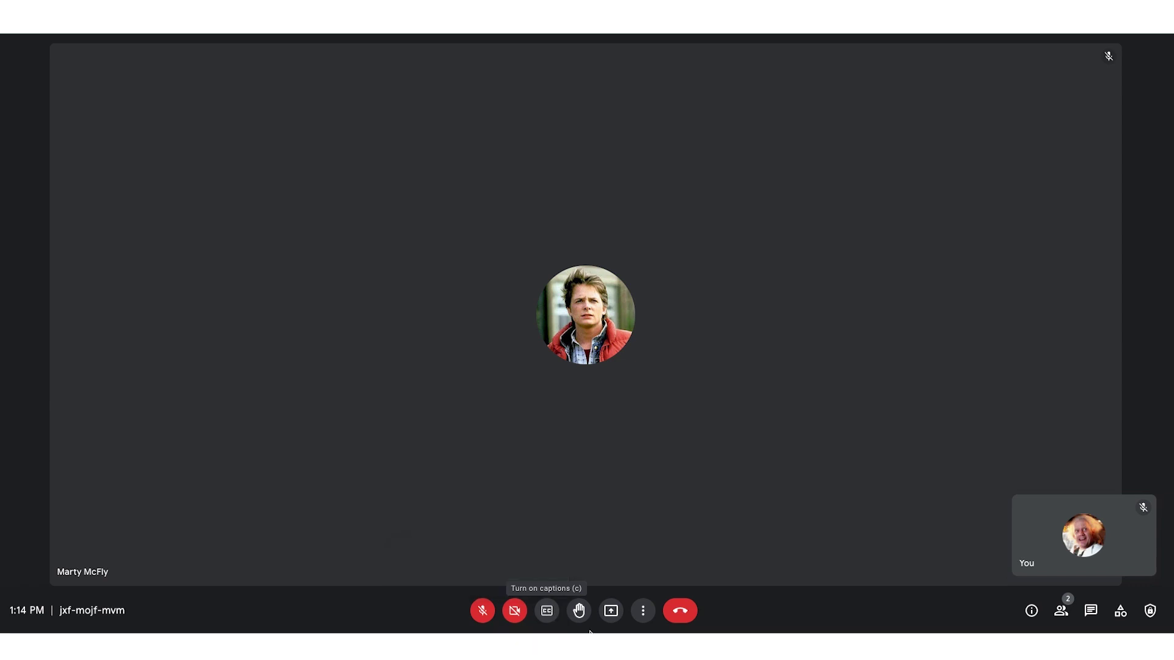
Raise your hand in the meeting and lower it again
click(579, 614)
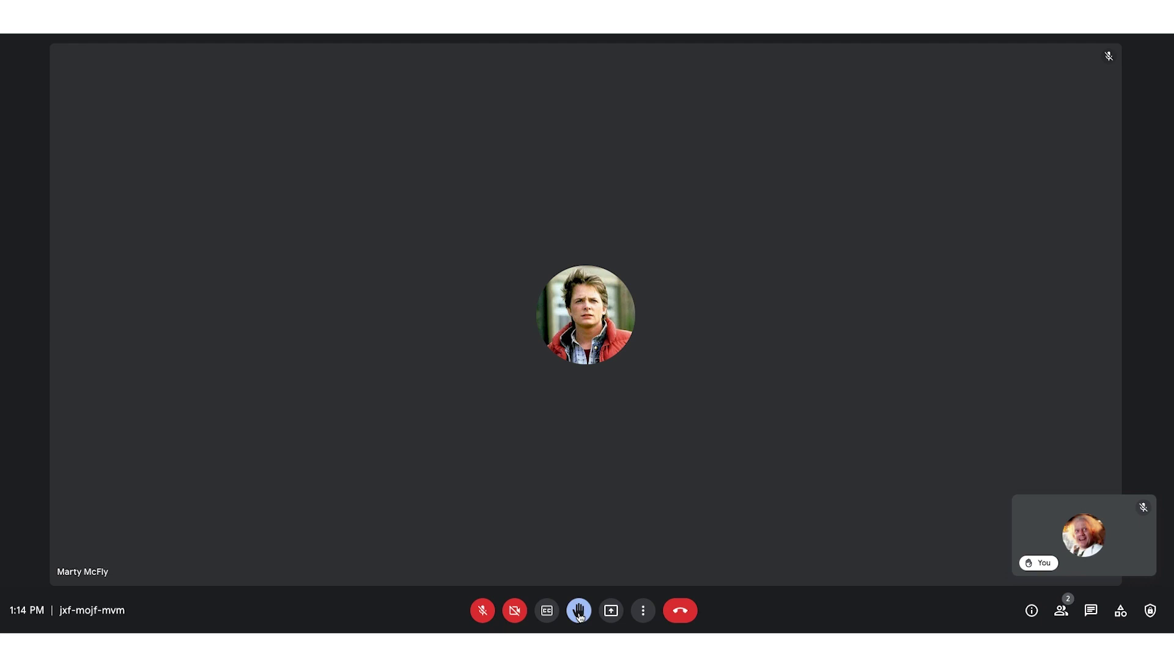
click(580, 615)
Check the options for presenting to the call, and view and close the whiteboarding options
click(613, 618)
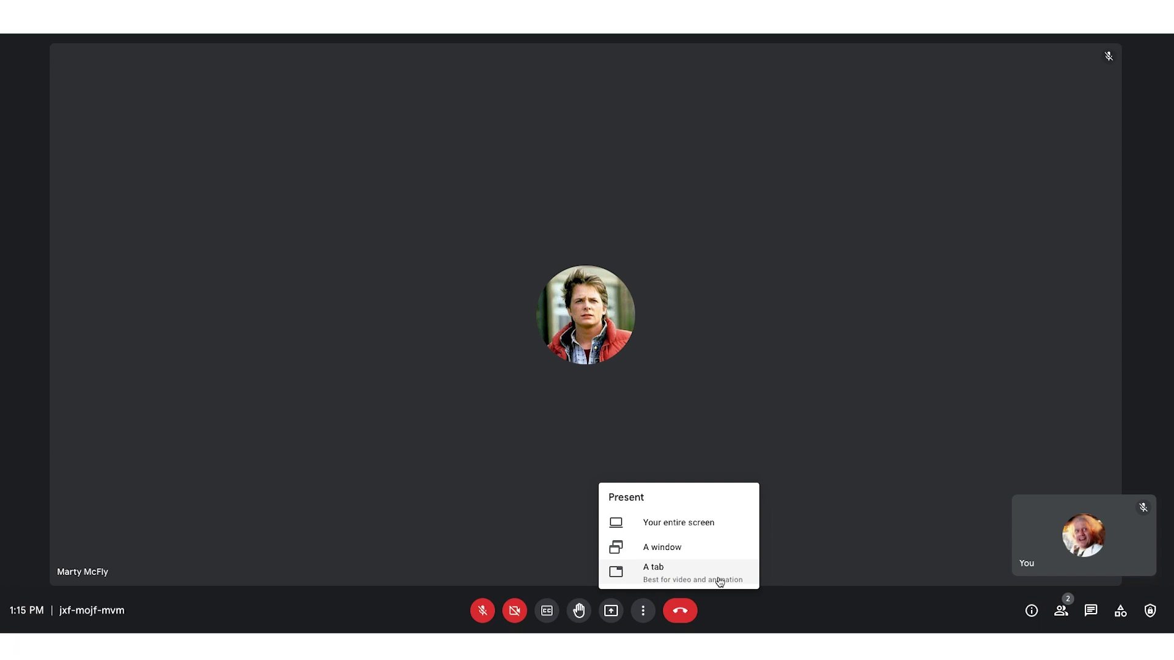
click(640, 611)
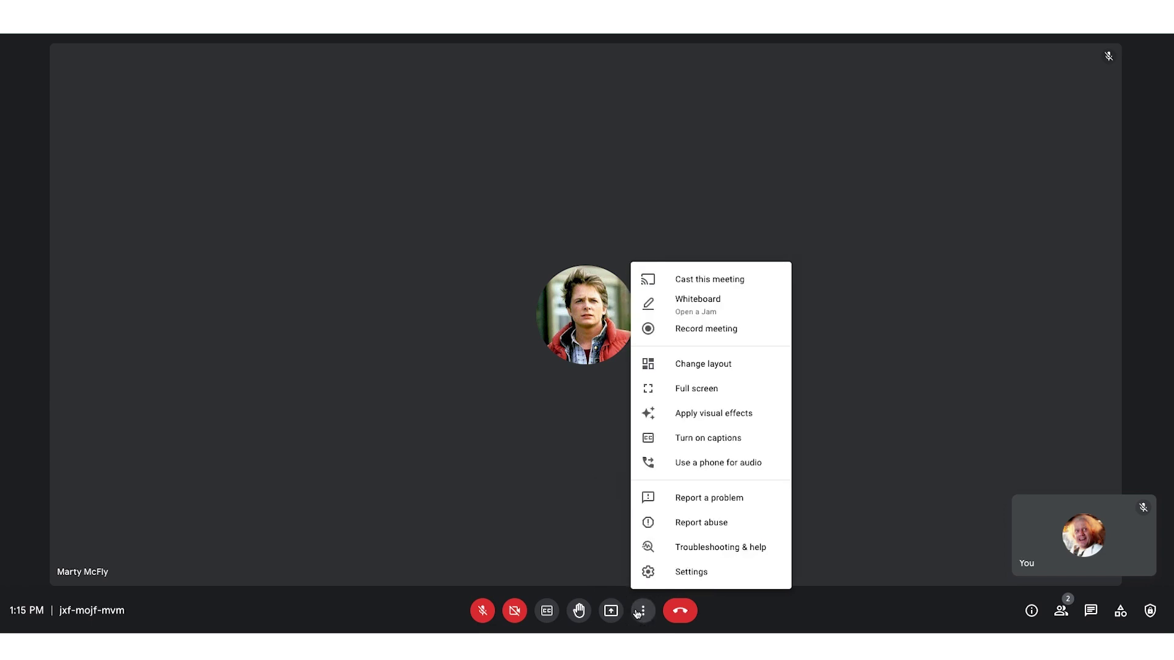
click(743, 310)
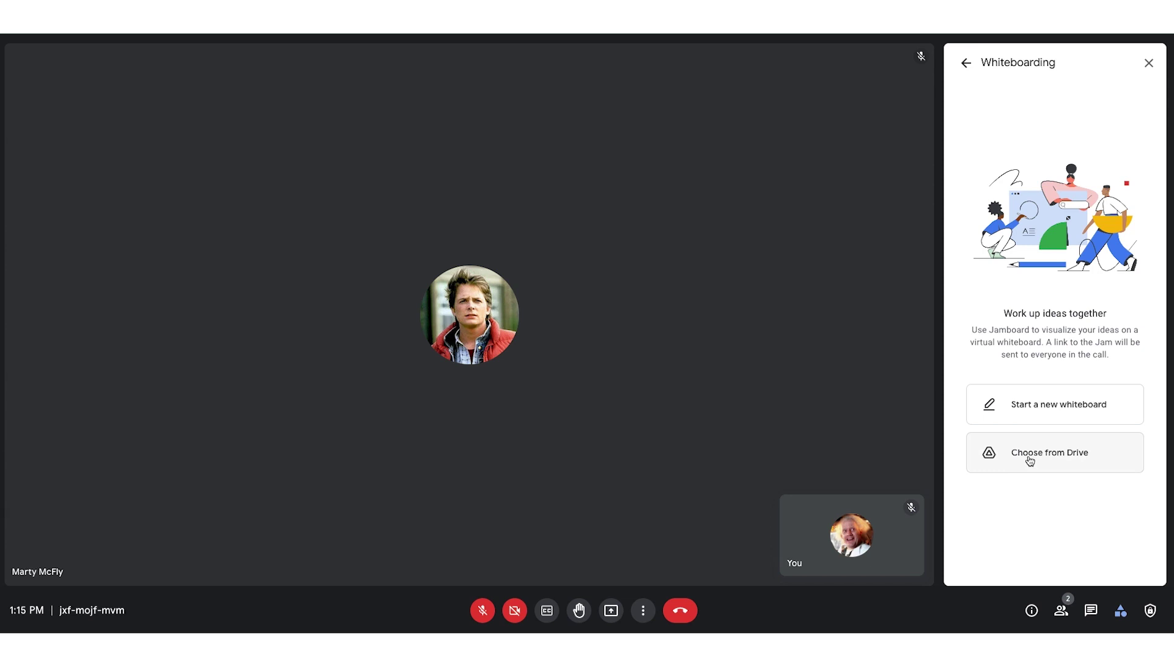
click(1147, 63)
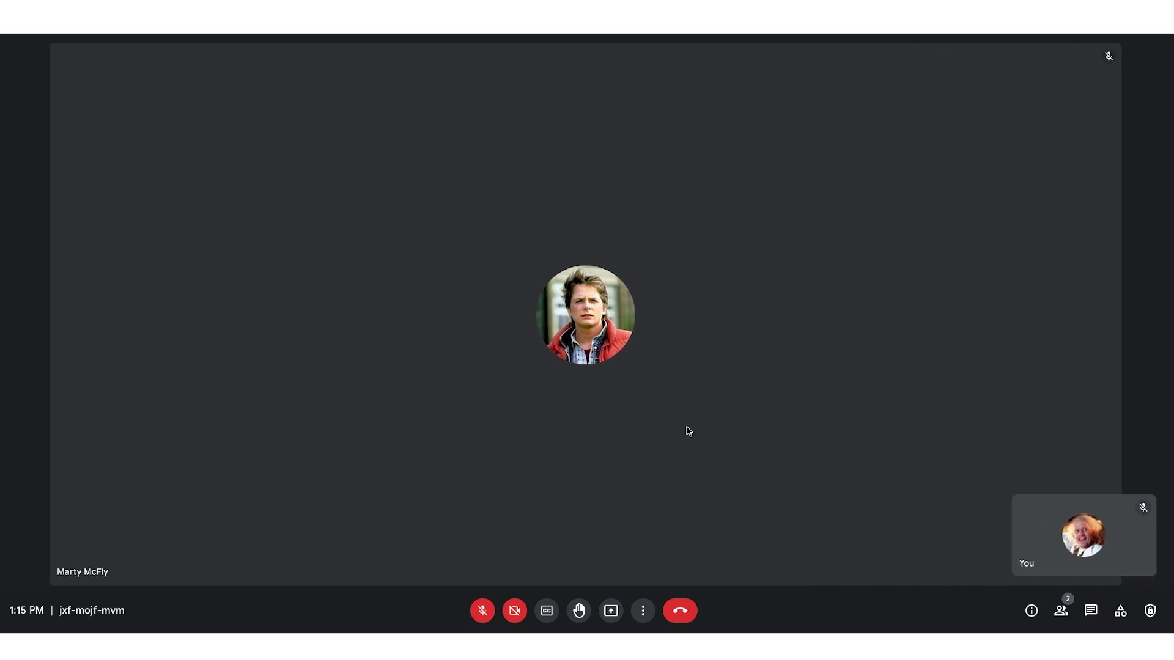
View the meeting layout options and close them without changing the selection
click(642, 616)
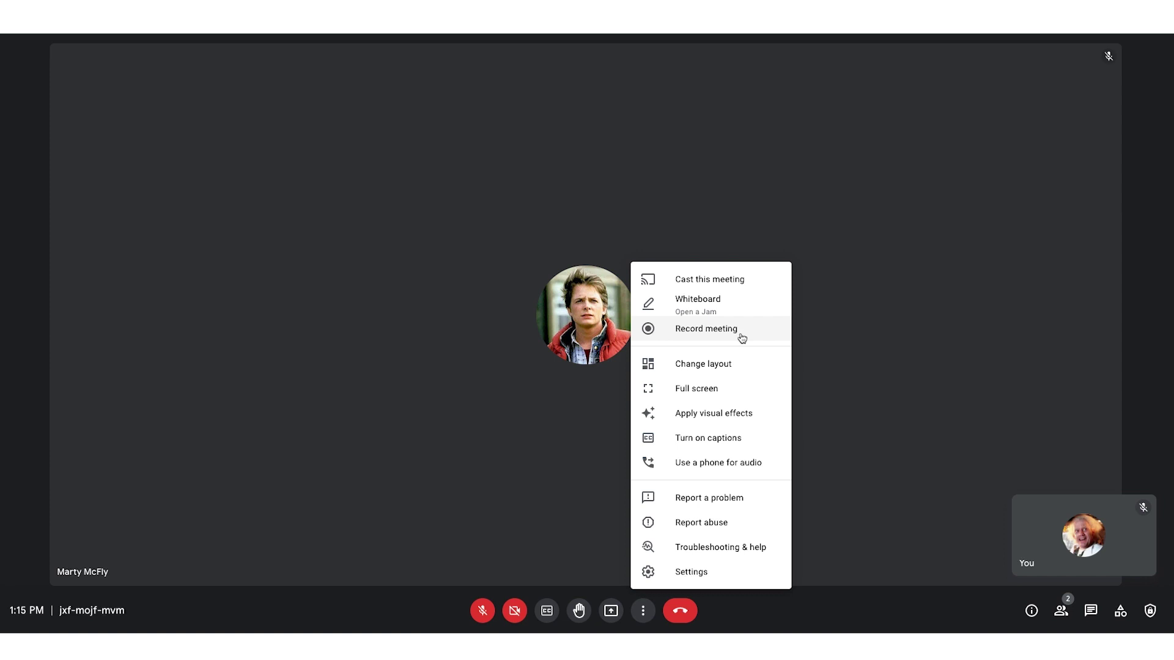
click(735, 377)
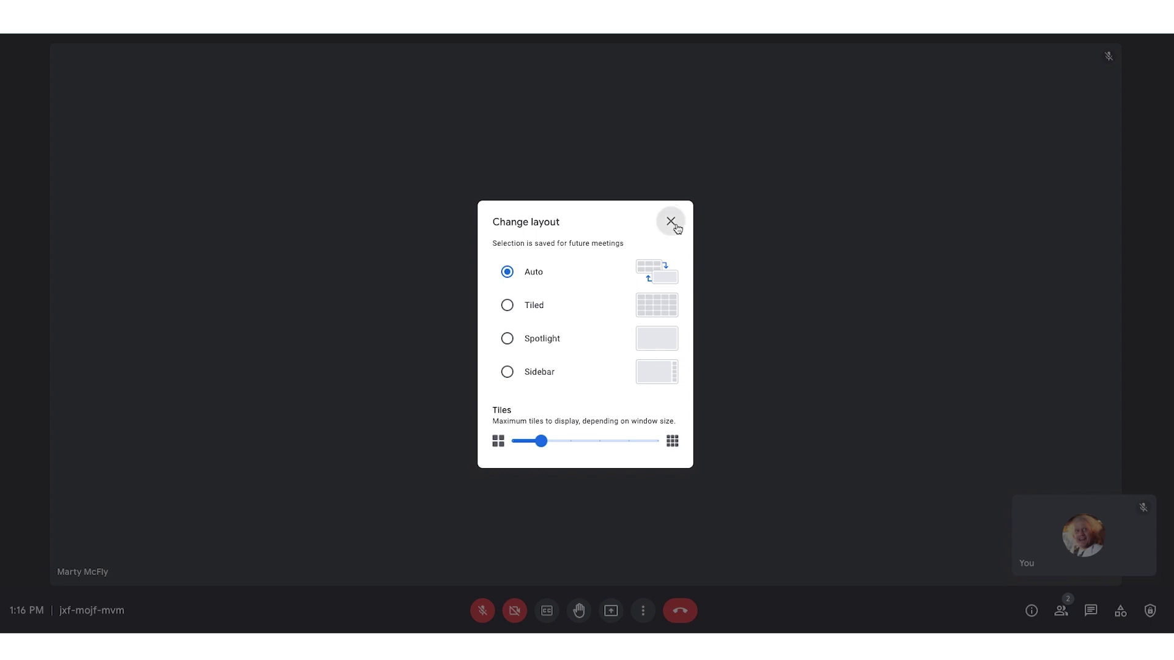
click(671, 221)
Review the audio, video and host controls pages of the meeting settings and close the settings
click(637, 614)
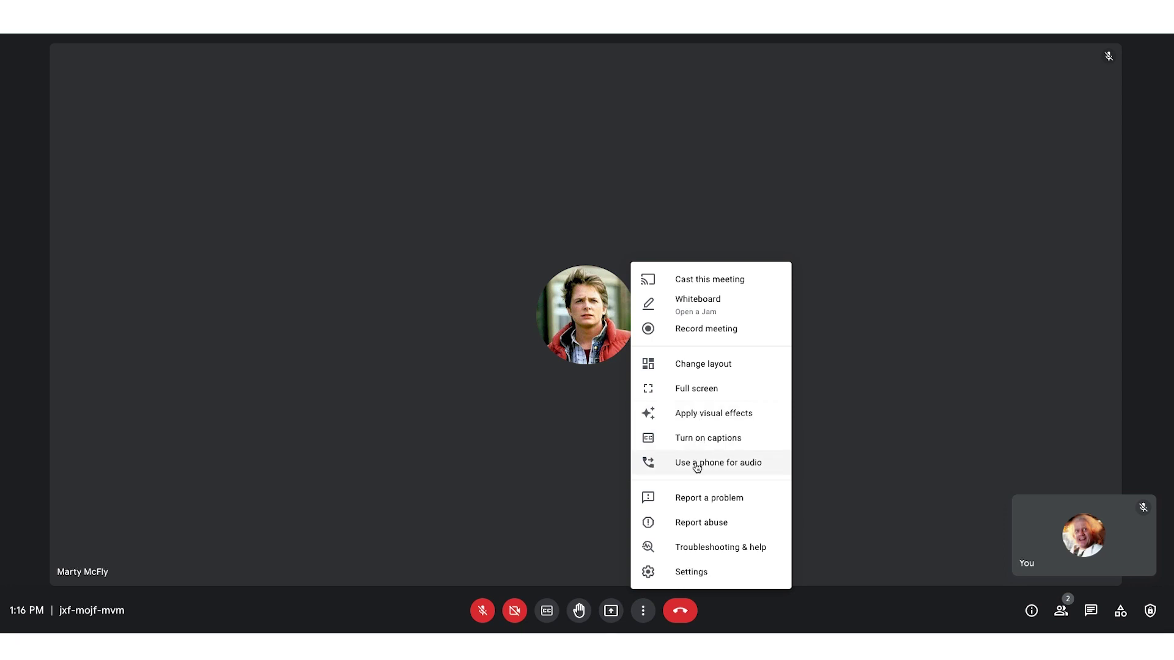
click(697, 571)
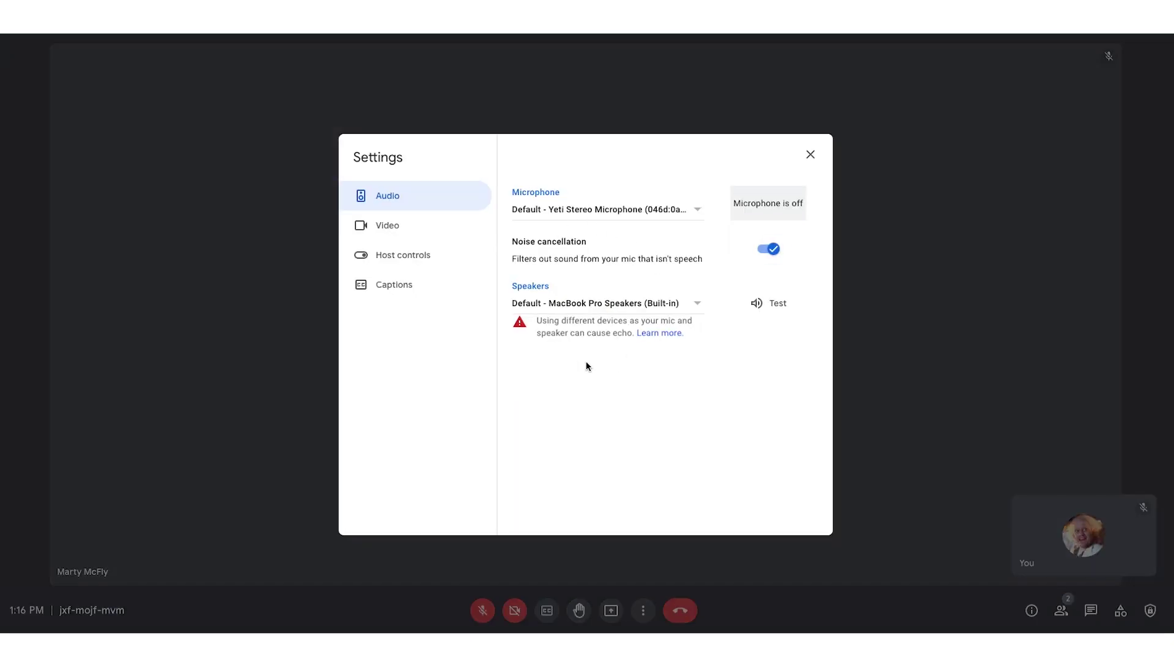
click(414, 233)
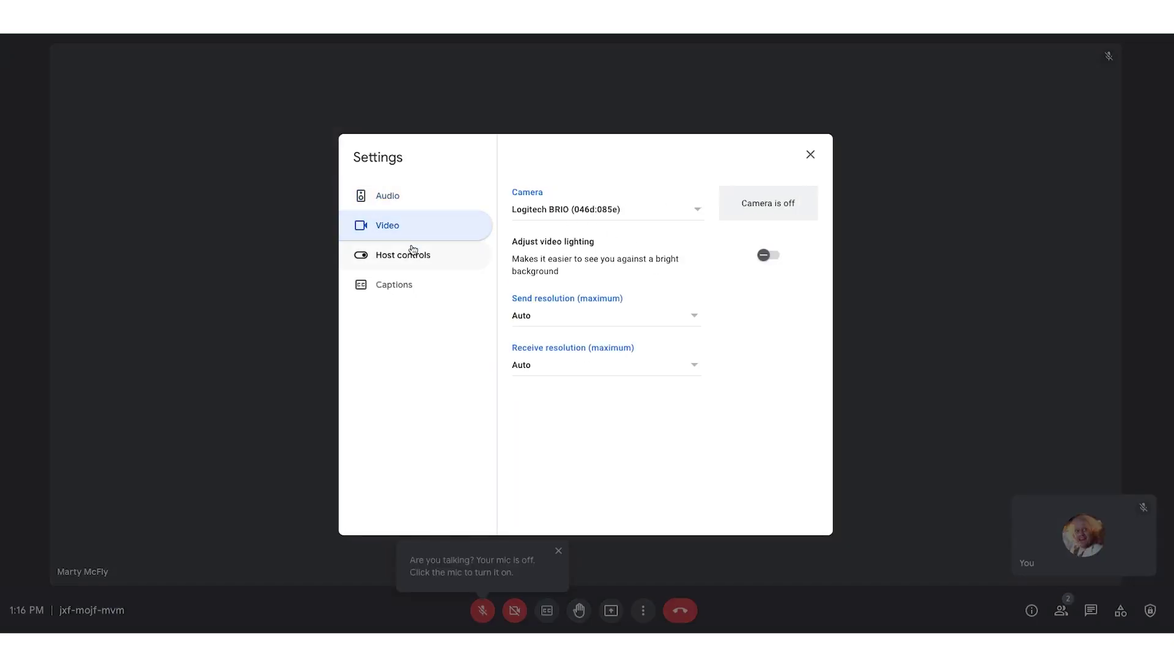
click(408, 256)
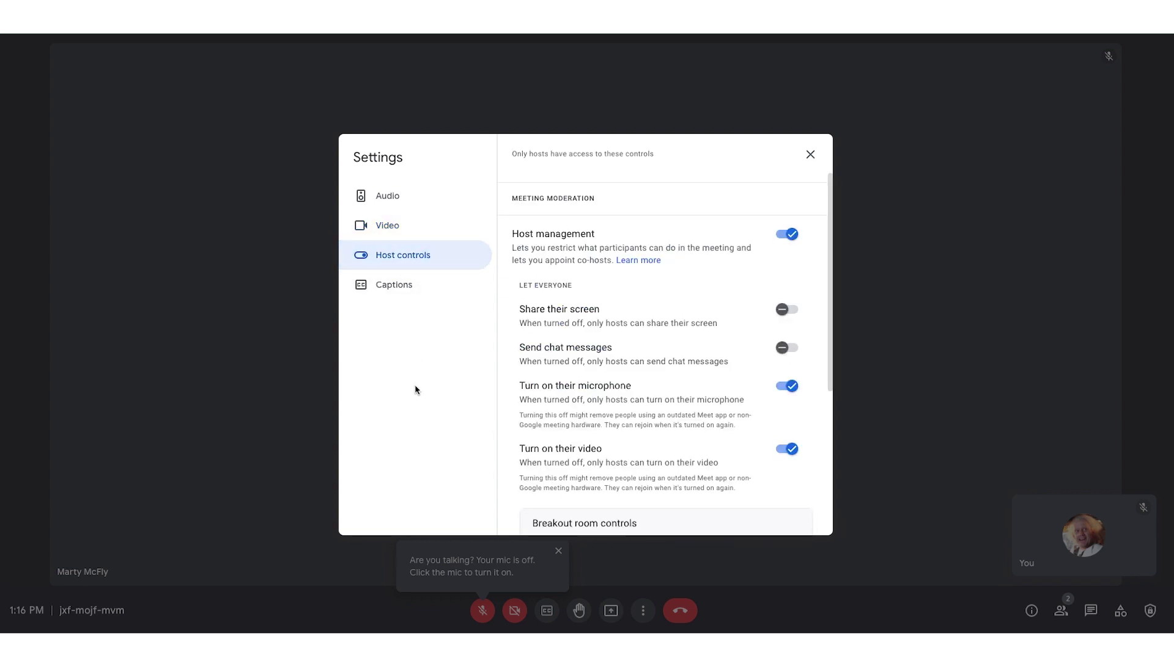
click(808, 163)
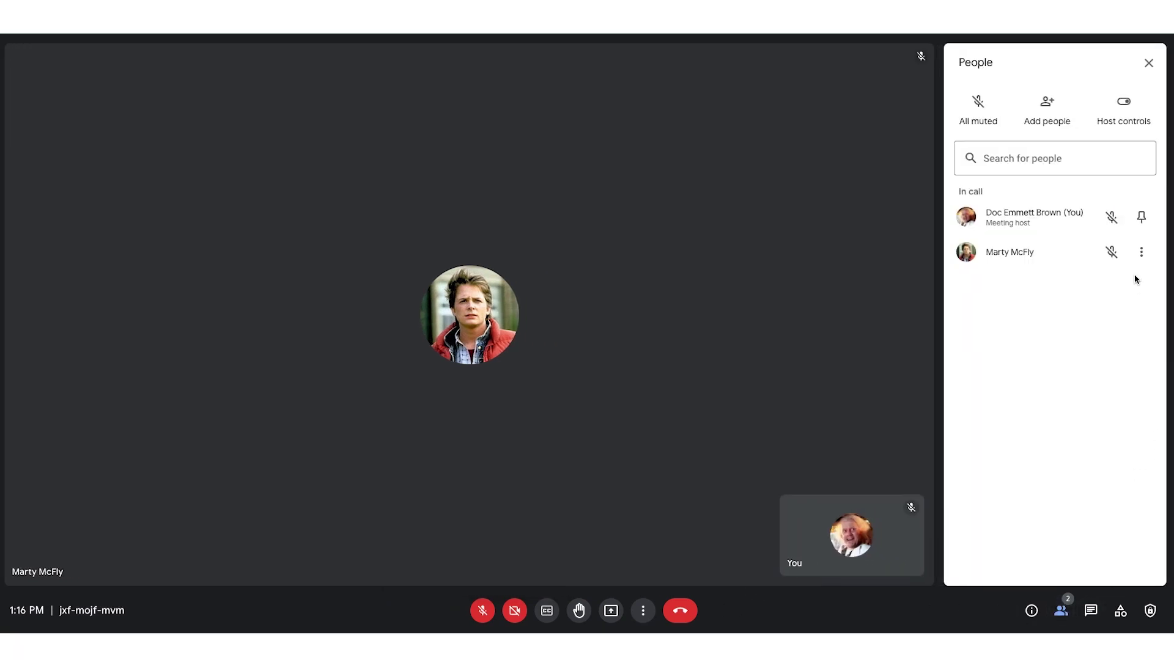
Check the host actions available for the other participant in the list of people and dismiss them
click(1141, 257)
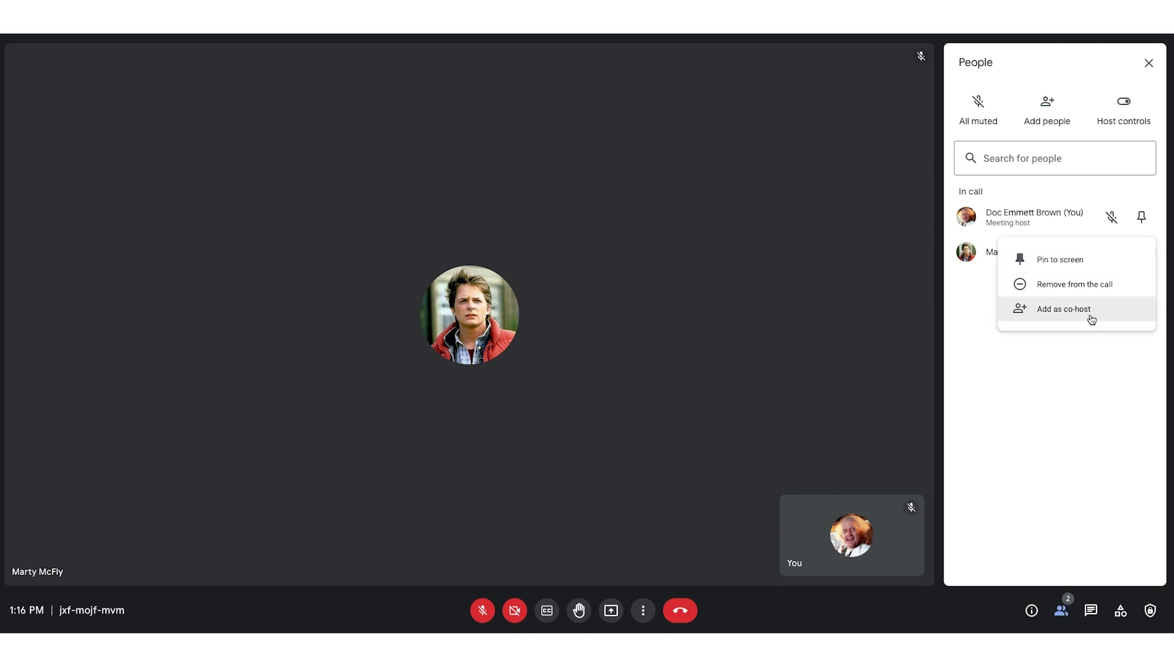
click(1082, 467)
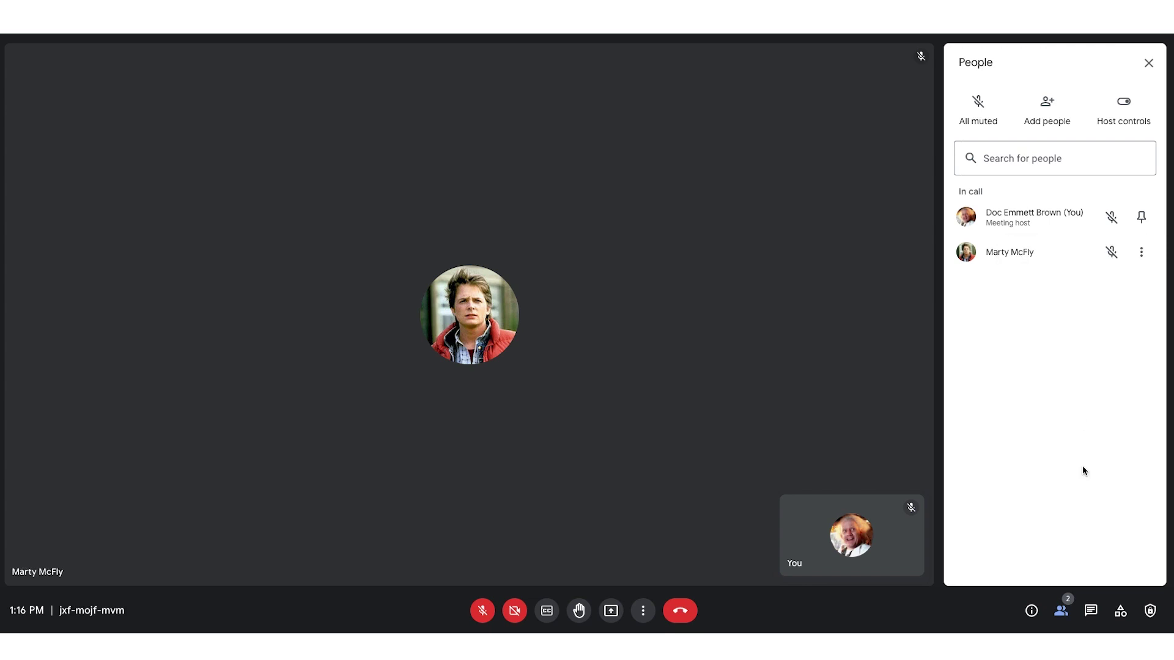
View the in-call messages and the list of meeting activities, and close the activities
click(1092, 611)
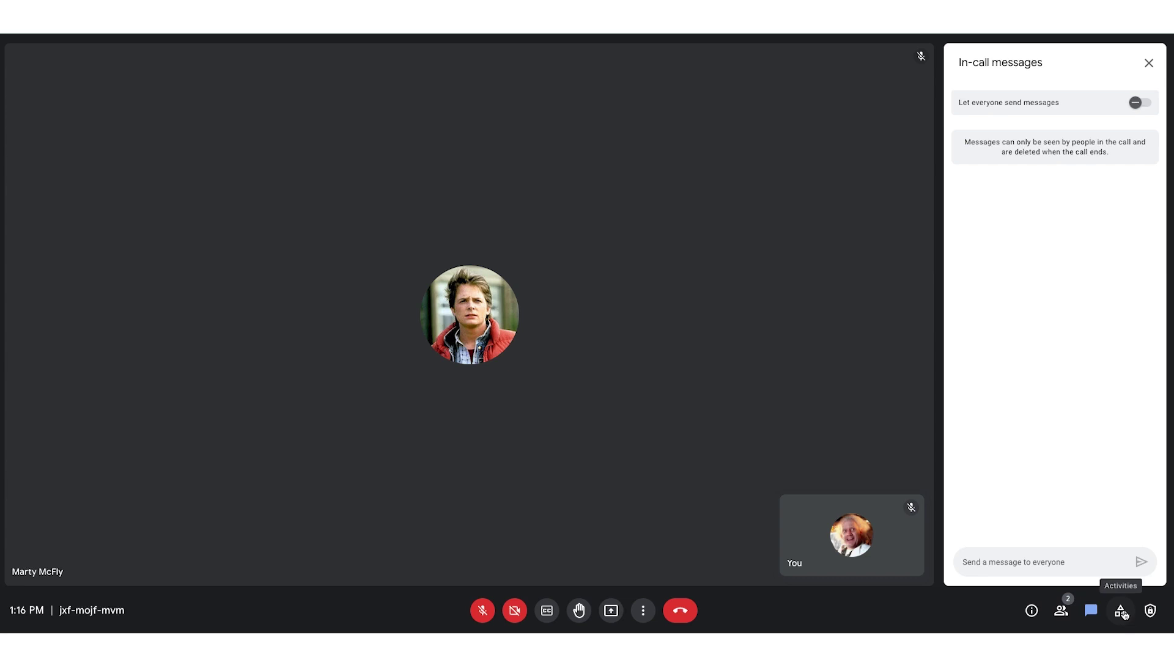
click(1124, 614)
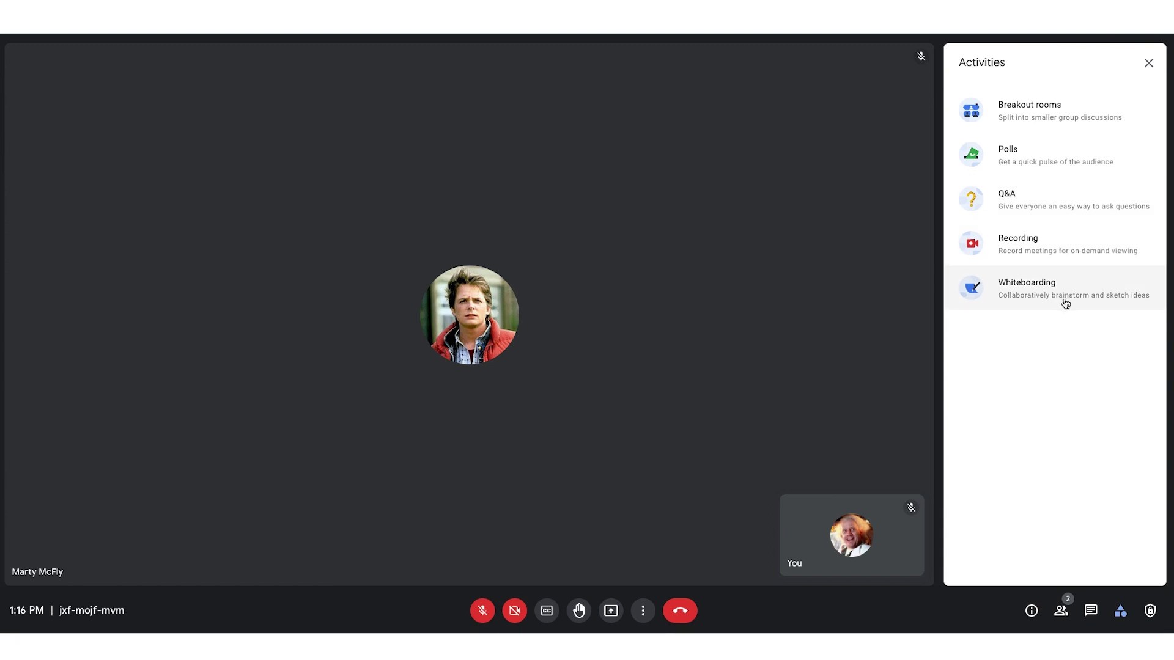
click(1149, 64)
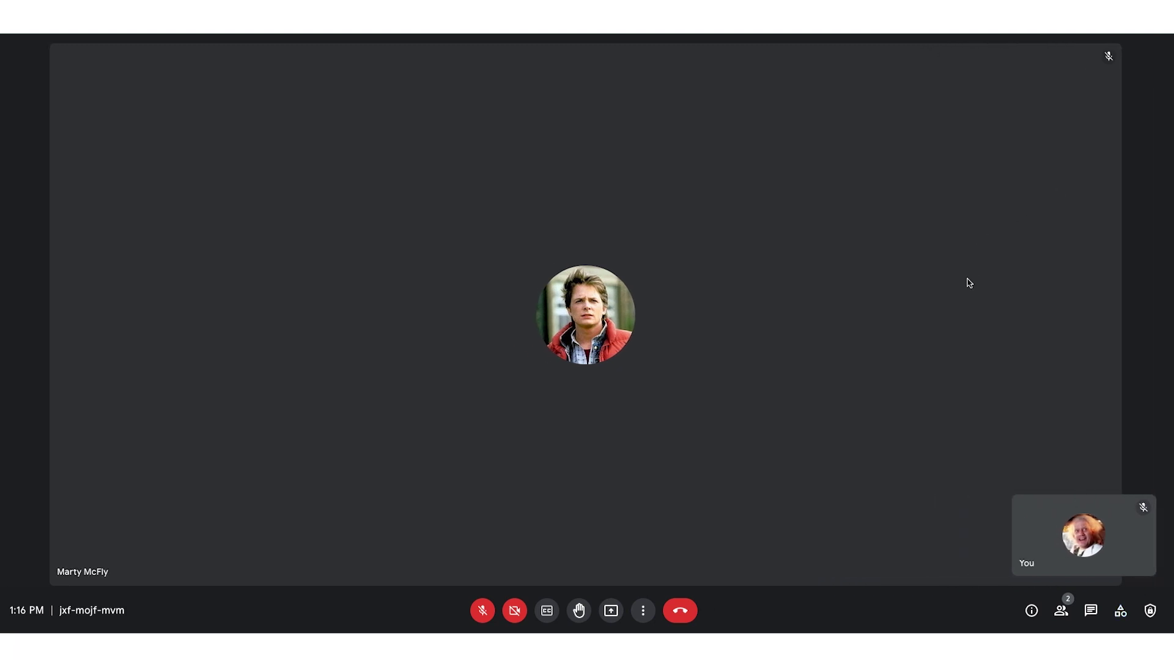
In the host controls, turn host management off, confirming that everyone manages themselves, and turn it back on
click(643, 611)
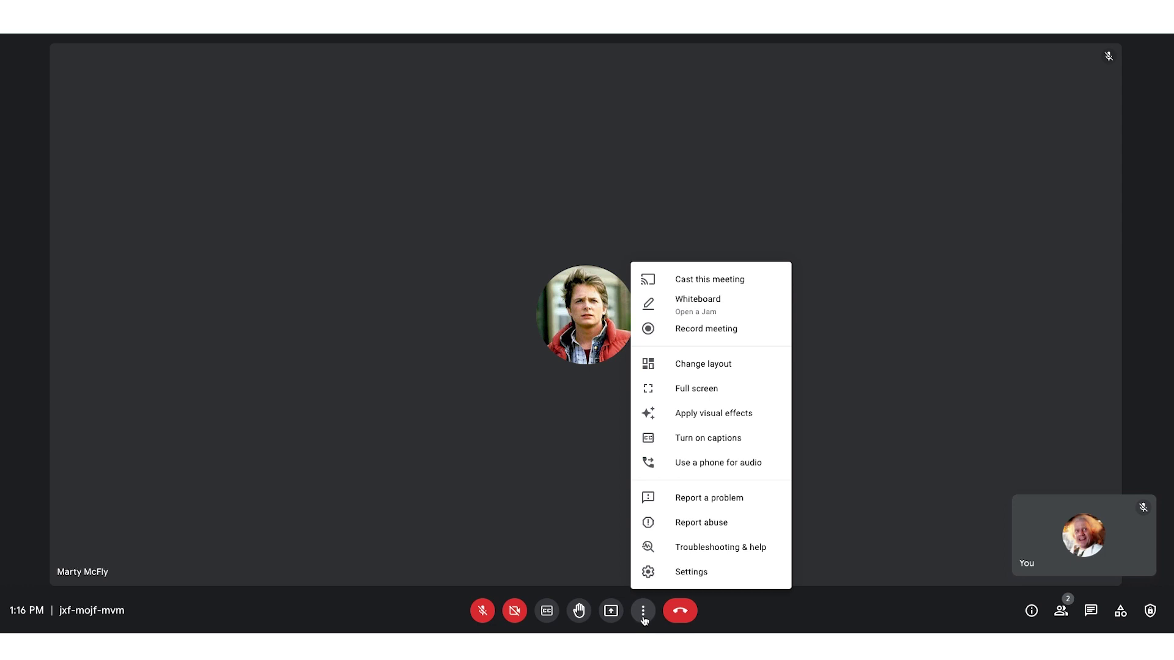
click(691, 571)
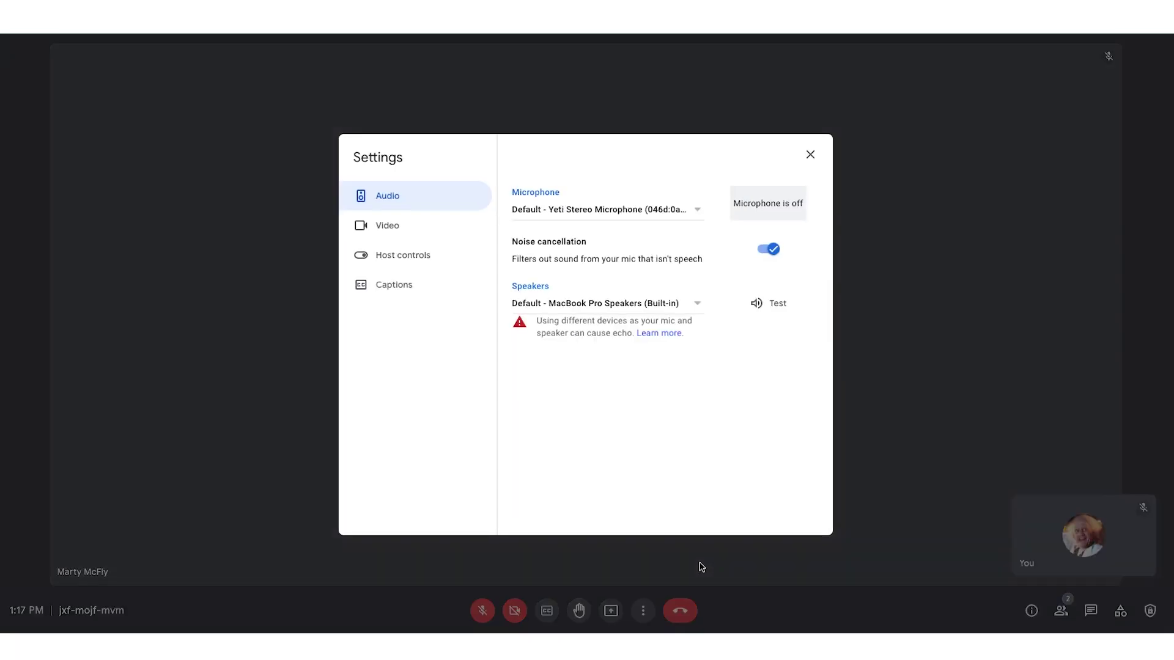
click(450, 258)
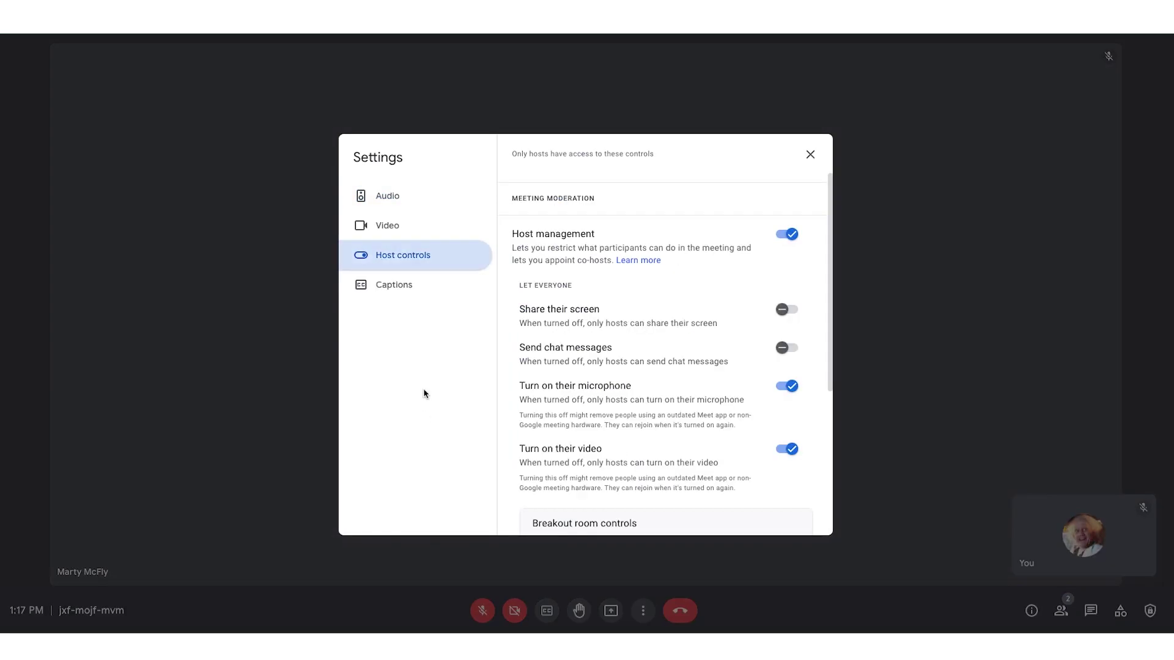
click(784, 237)
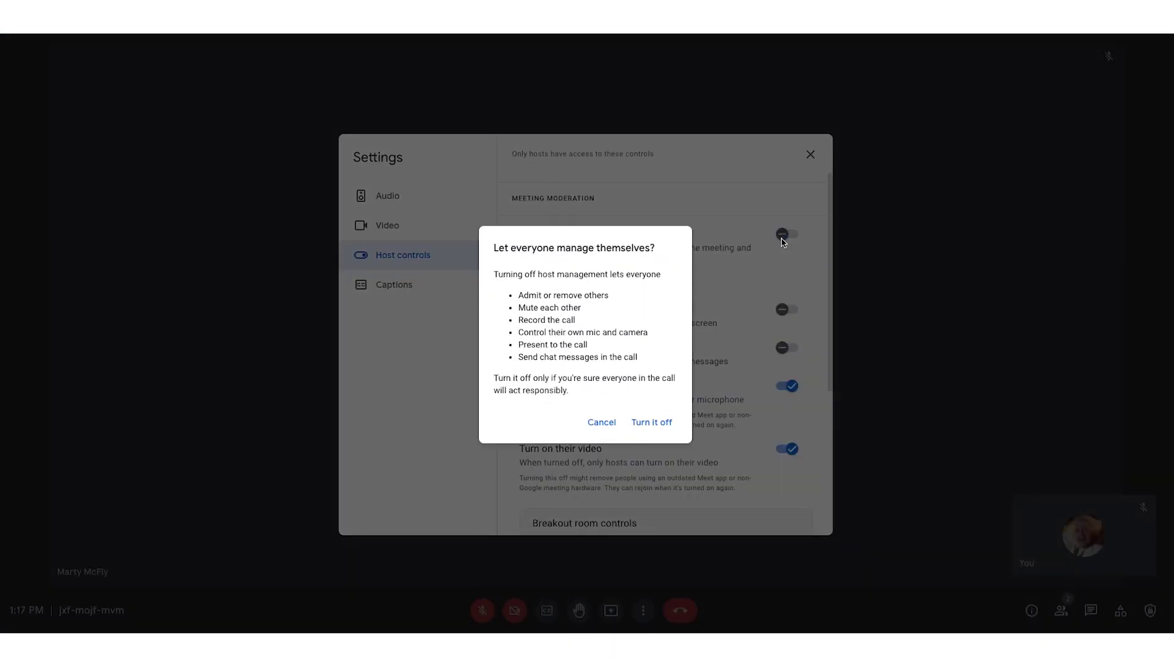
click(653, 422)
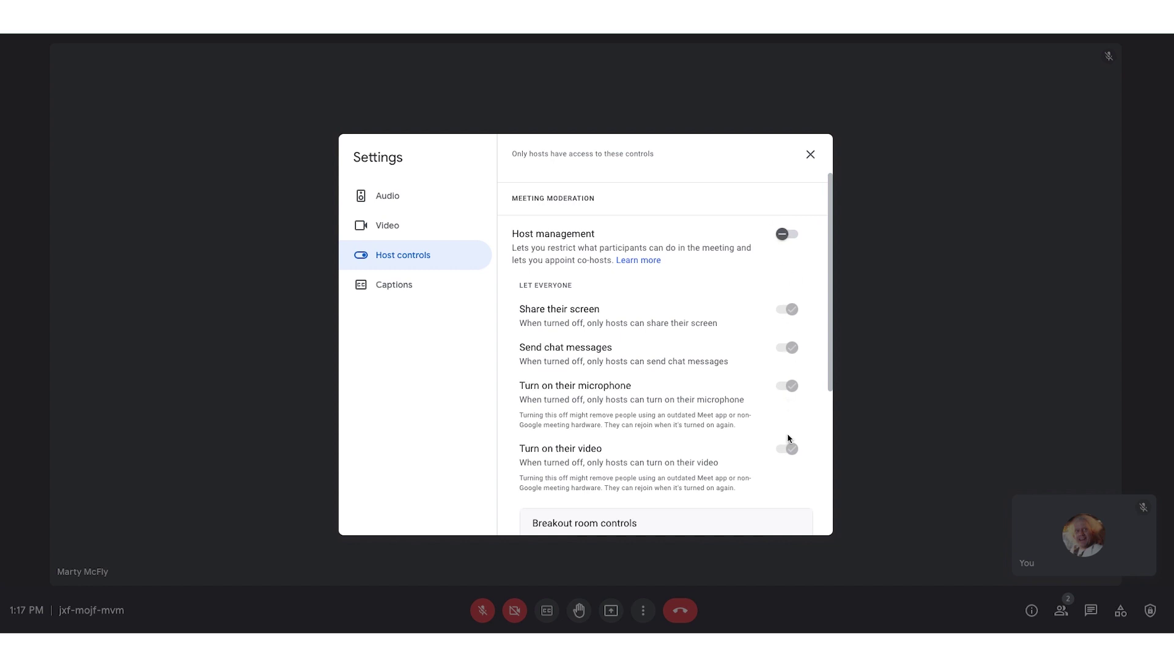
click(785, 238)
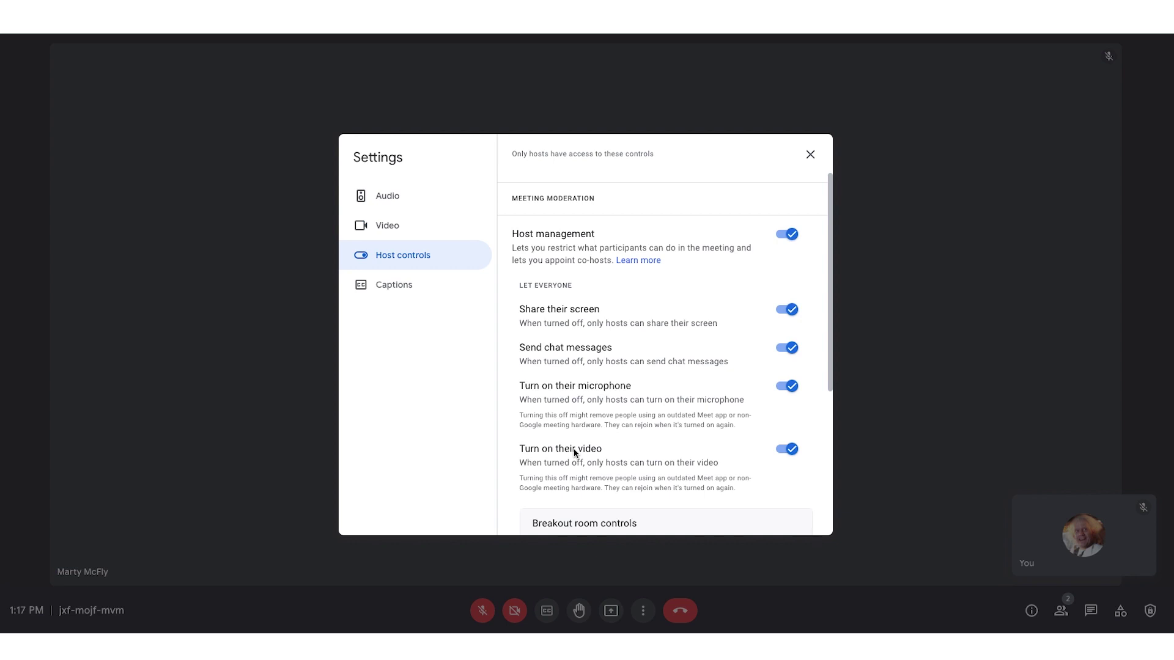
Stop participants from sharing their screen and sending chat messages, check the meeting access controls, and close the settings
click(787, 309)
click(787, 350)
scroll(648, 457, down, 1)
scroll(647, 457, down, 4)
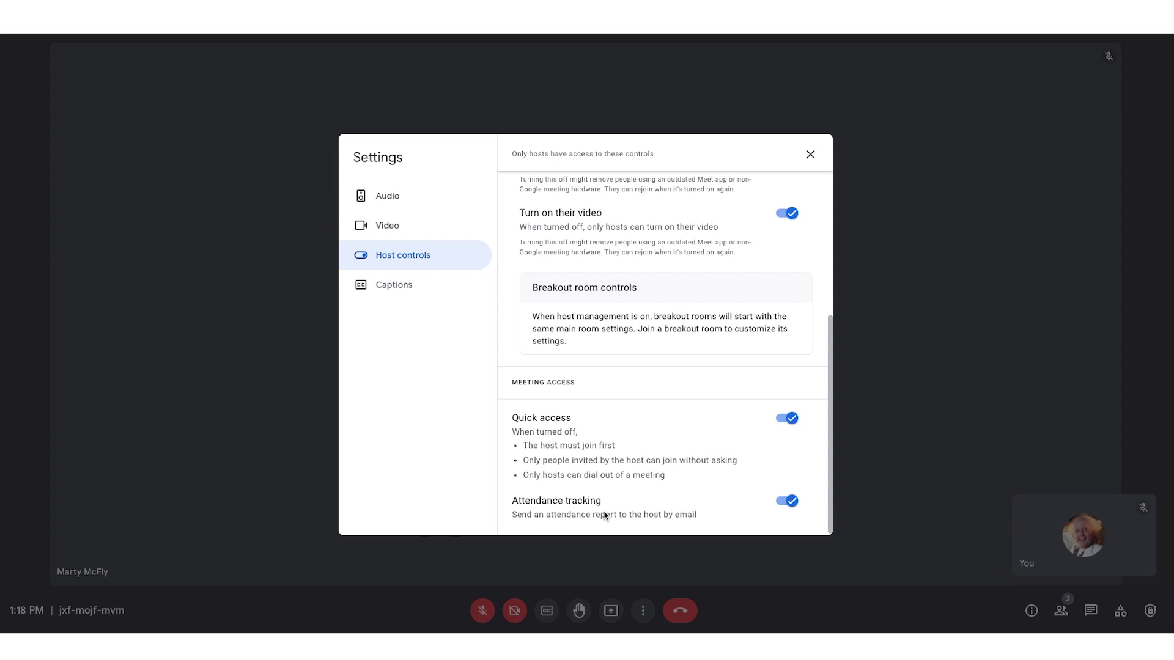
click(812, 156)
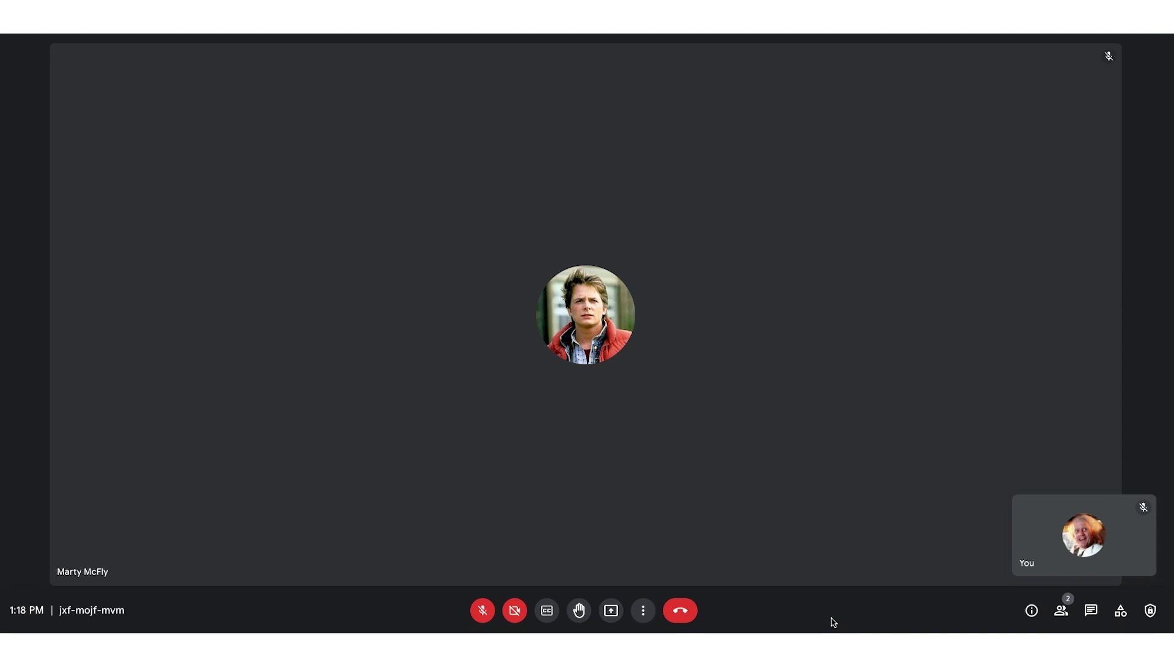
Start setting up breakout rooms from the meeting activities
click(1121, 612)
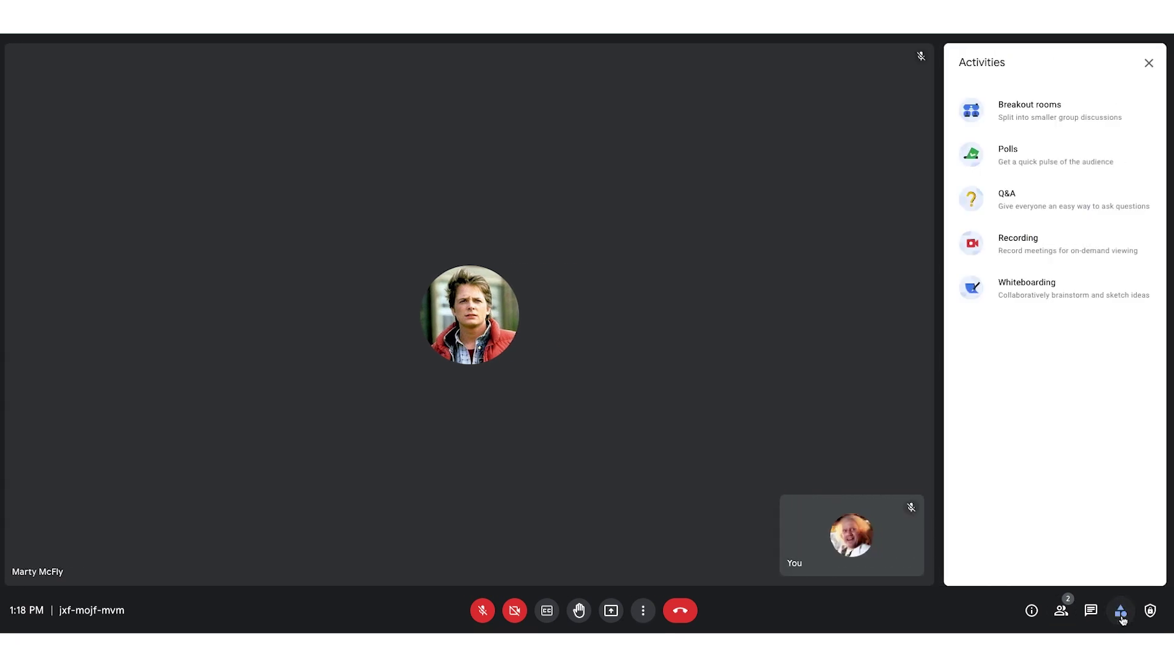
click(1073, 120)
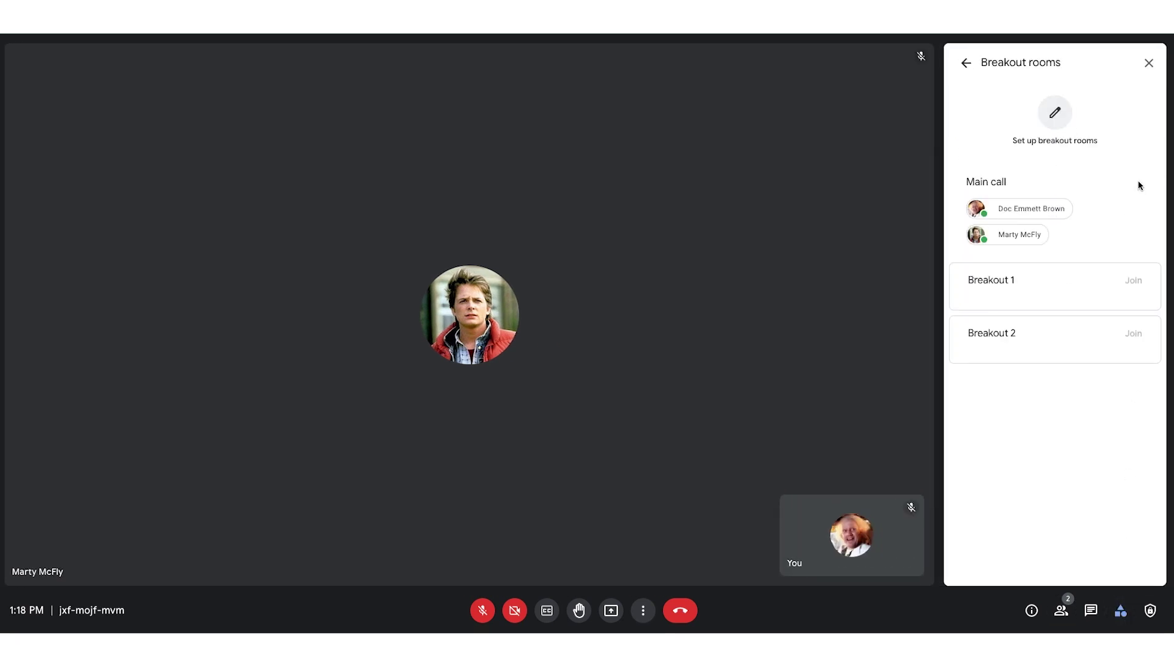
click(1055, 113)
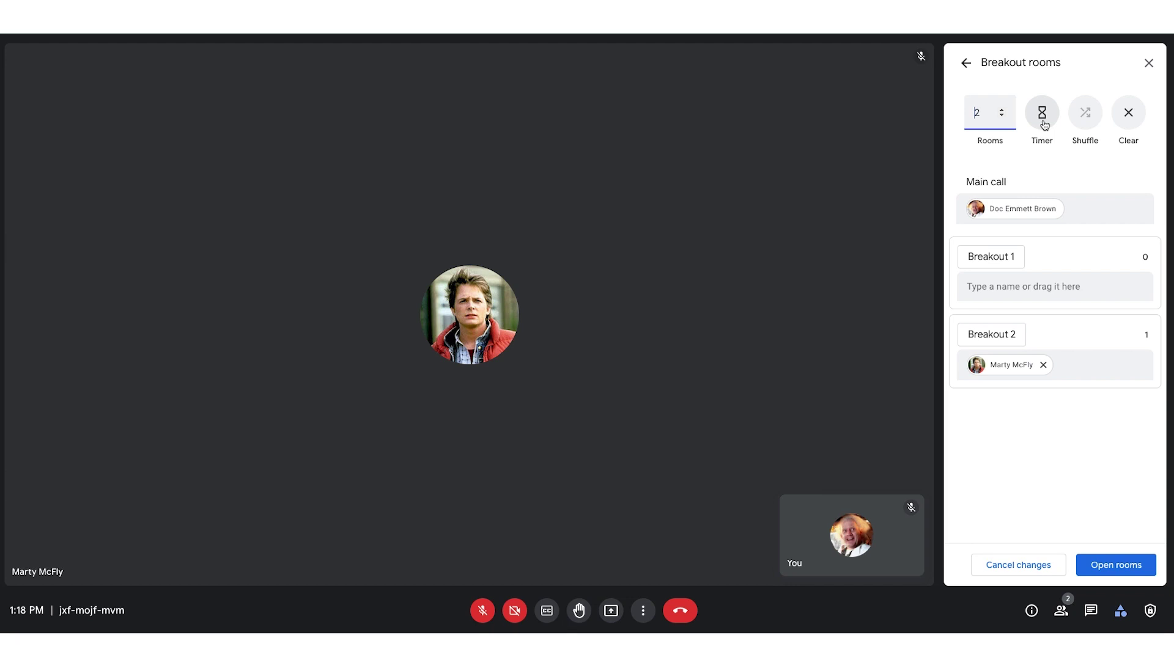
Set the breakout rooms to end after 10 minutes and move the meeting host from the main call into Breakout 1
click(1043, 116)
click(491, 299)
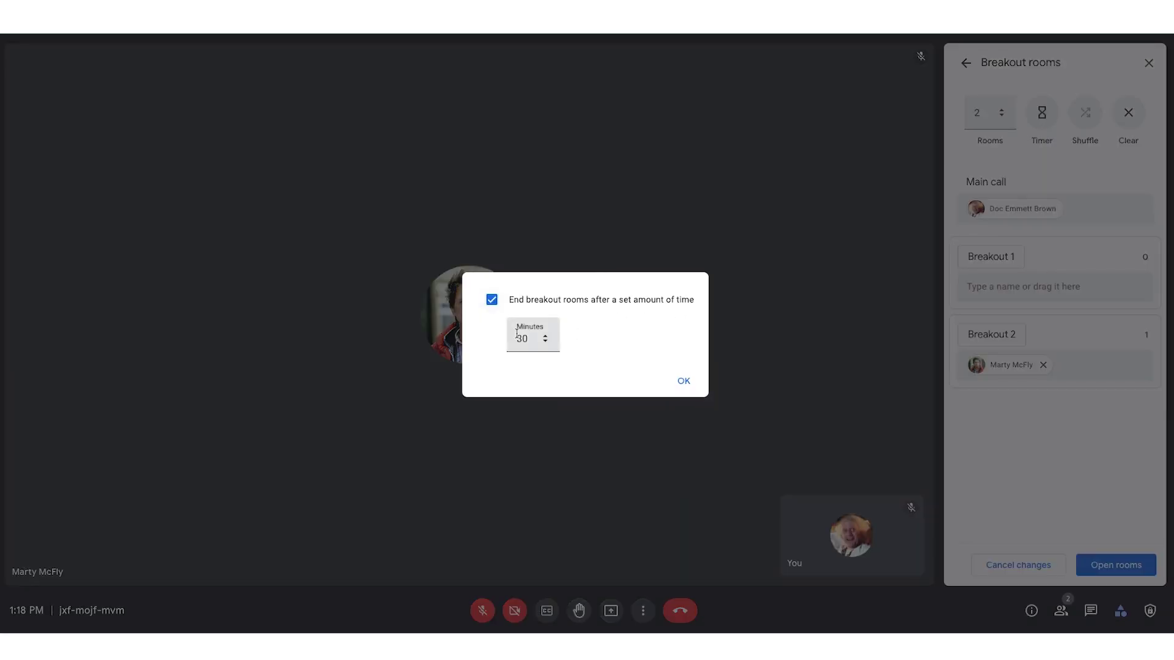
double_click(519, 338)
text(10)
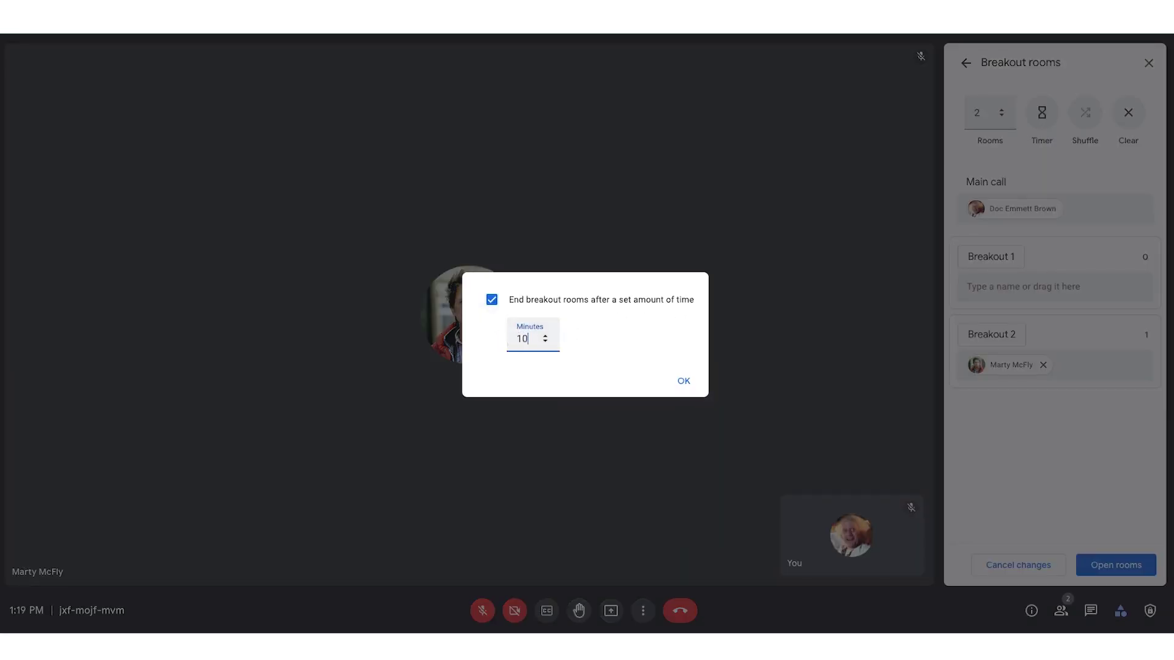
click(682, 382)
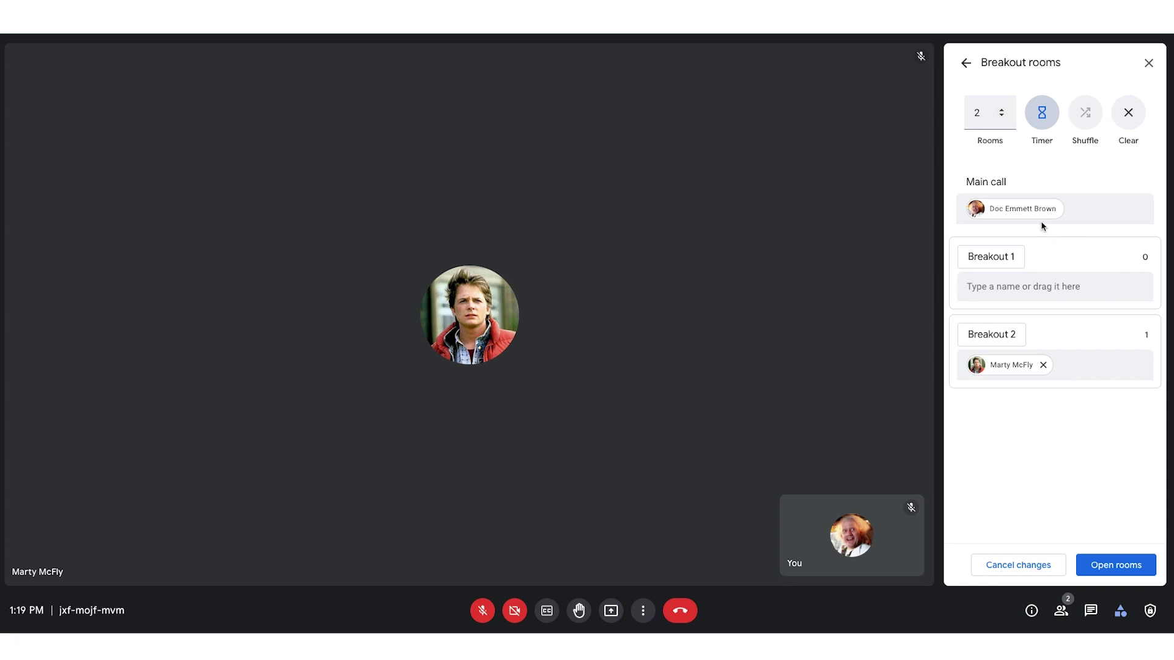
drag(1040, 208, 1040, 295)
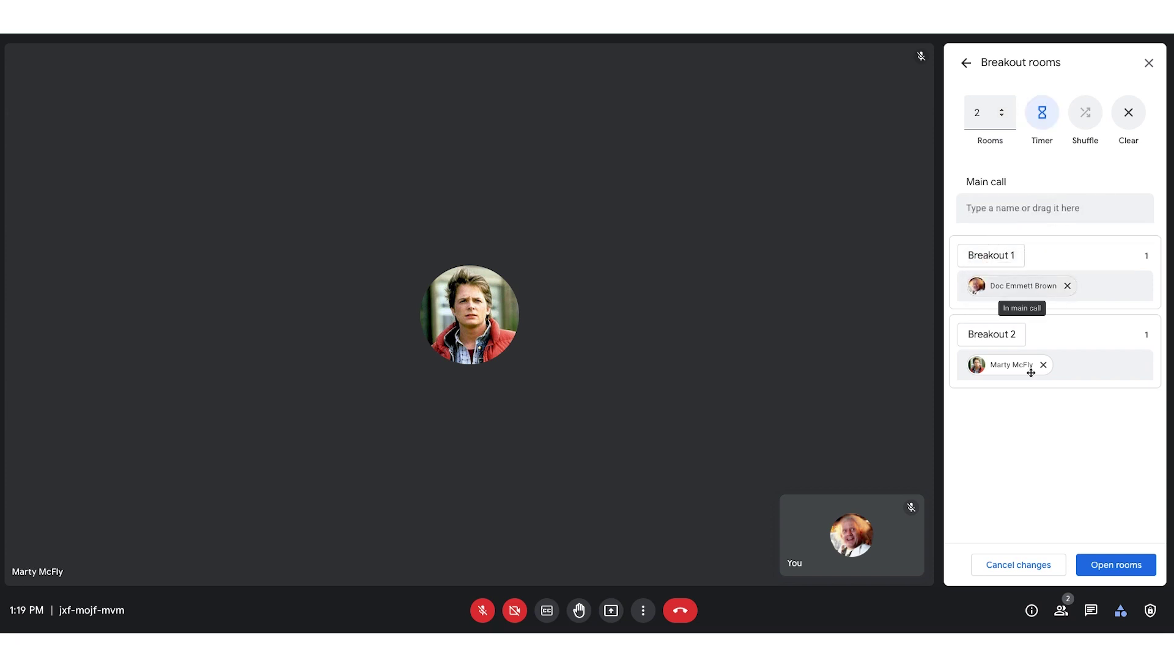
Swap the two participants between the breakout rooms and rename Breakout 2 as "Docs room"
drag(1029, 367, 1108, 298)
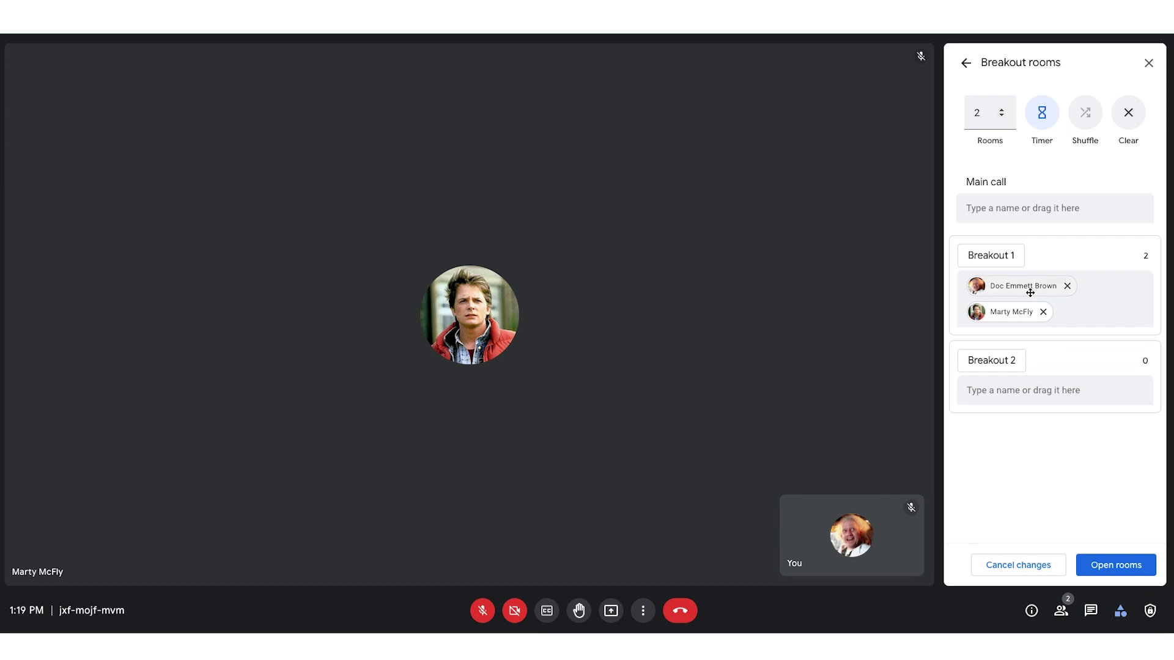
drag(1027, 288, 1029, 384)
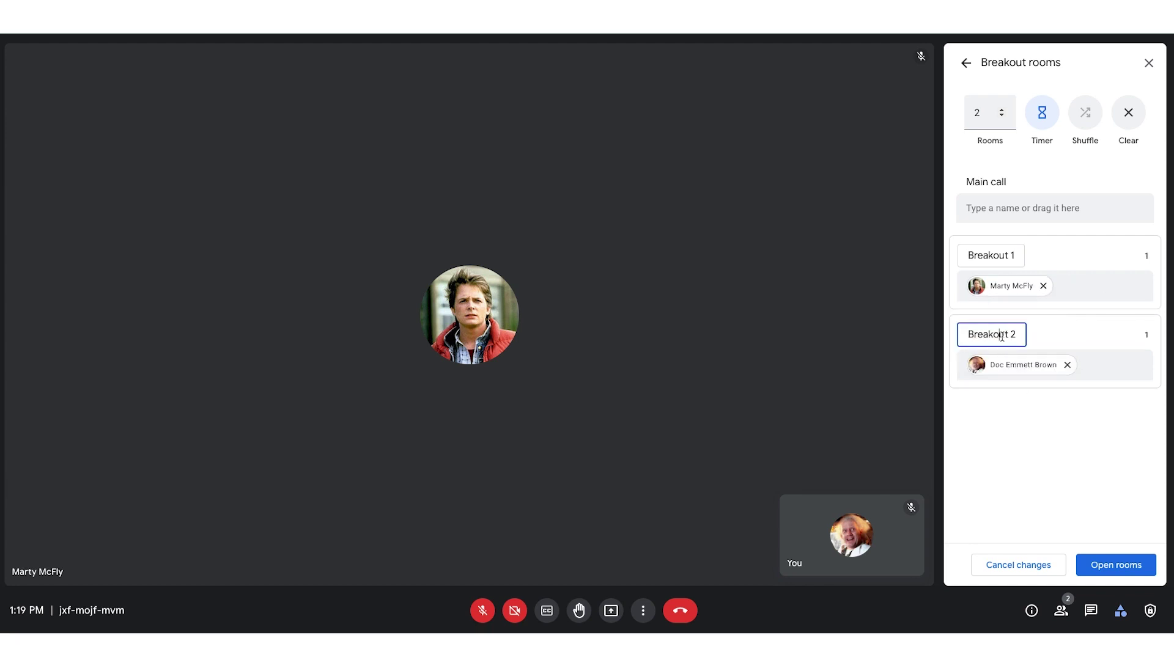
click(976, 332)
triple_click(976, 332)
text(Docs room)
click(1037, 497)
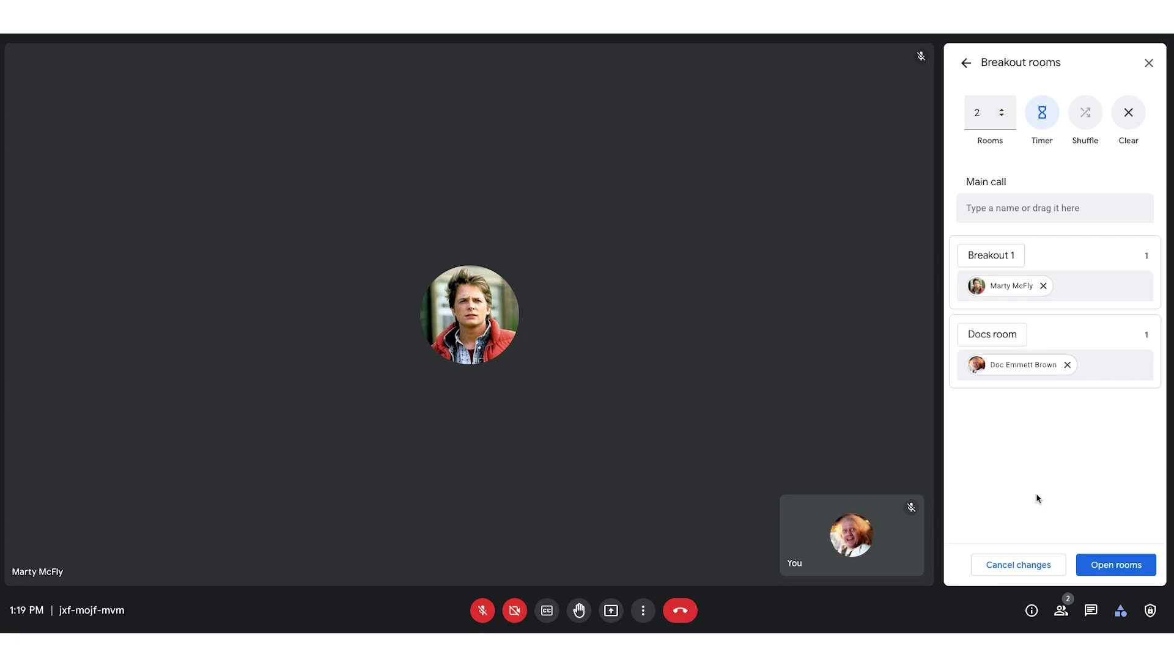
Open the breakout rooms and respond to the invitation to join Docs room
click(1116, 565)
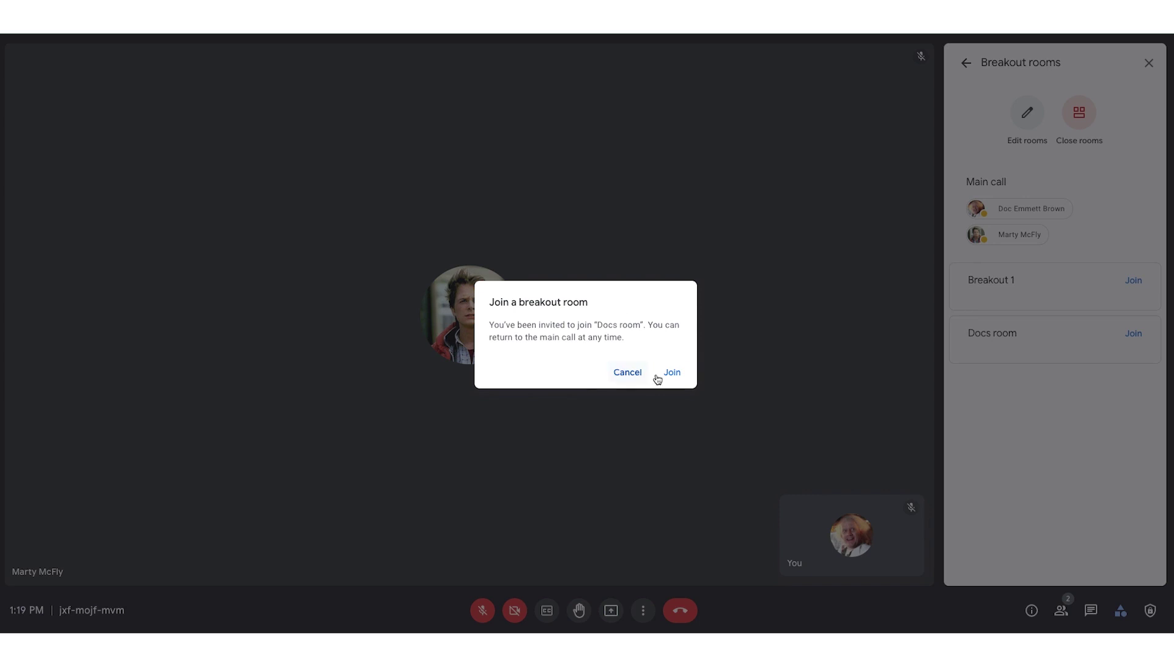
click(677, 379)
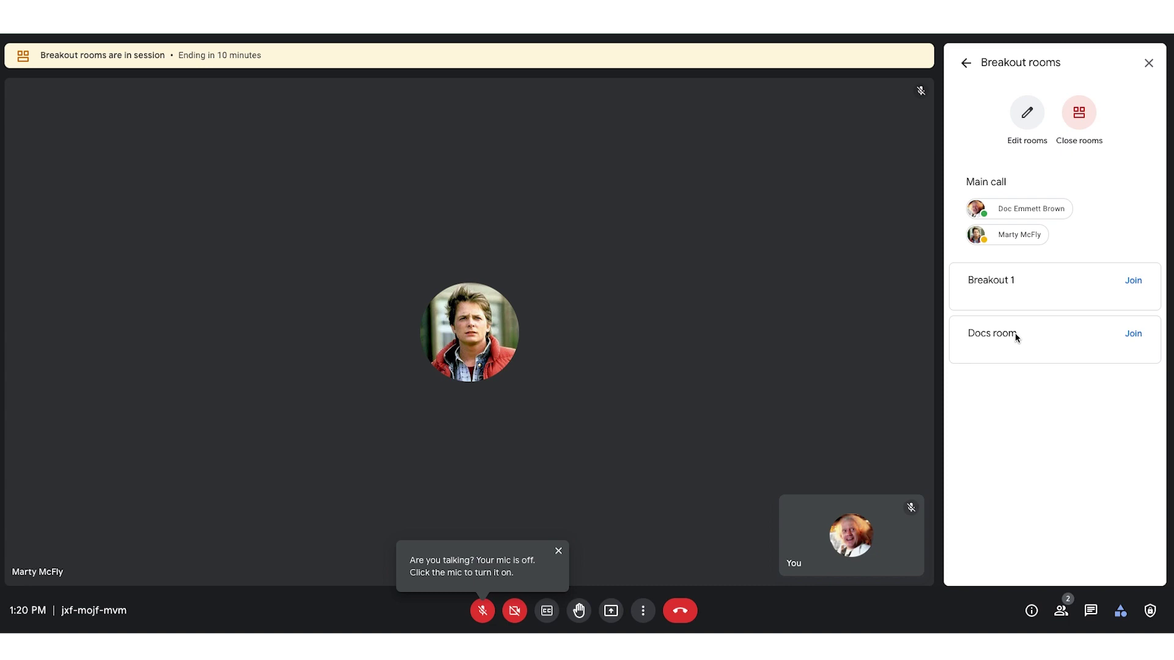
Close all the breakout rooms so that everyone is returned to the main call
click(1079, 113)
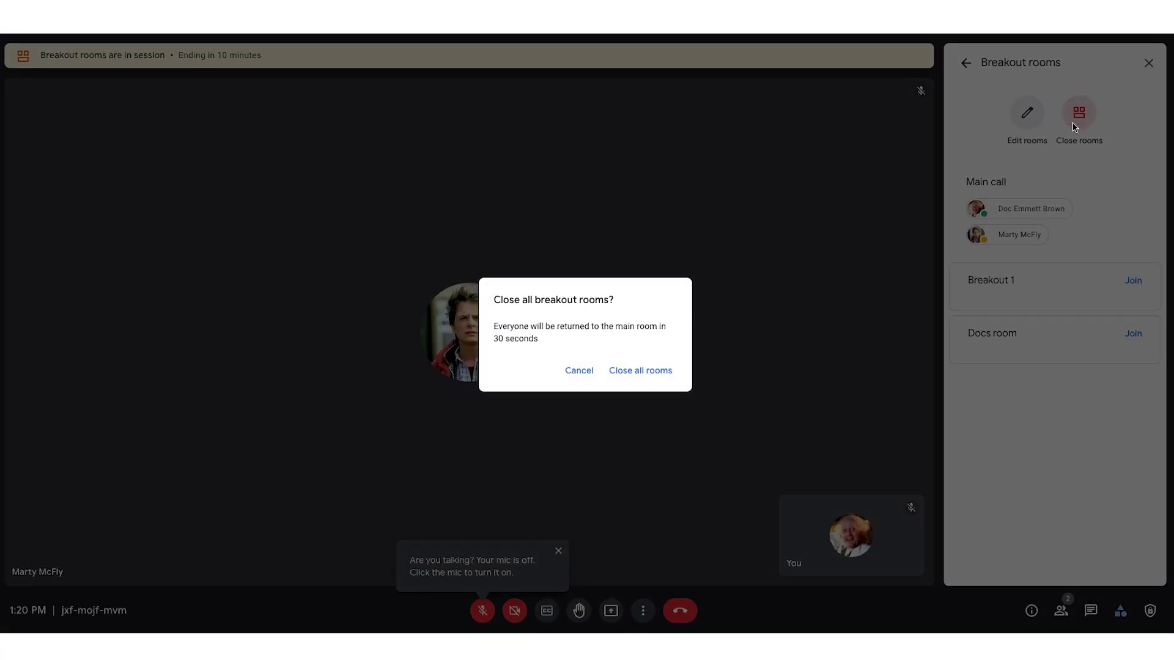
click(640, 382)
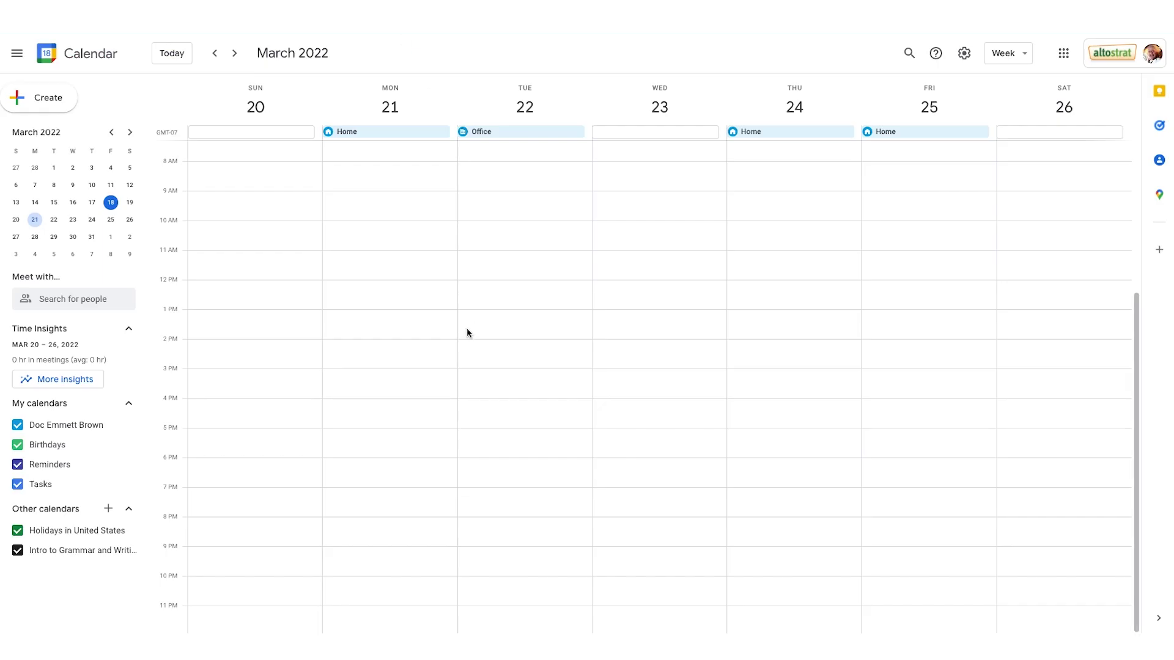
In Google Calendar, create a 12:00pm–1:00pm event on Tuesday, March 22 titled "Team Meeting with Break out rooms" and add the other participant as guest
click(478, 293)
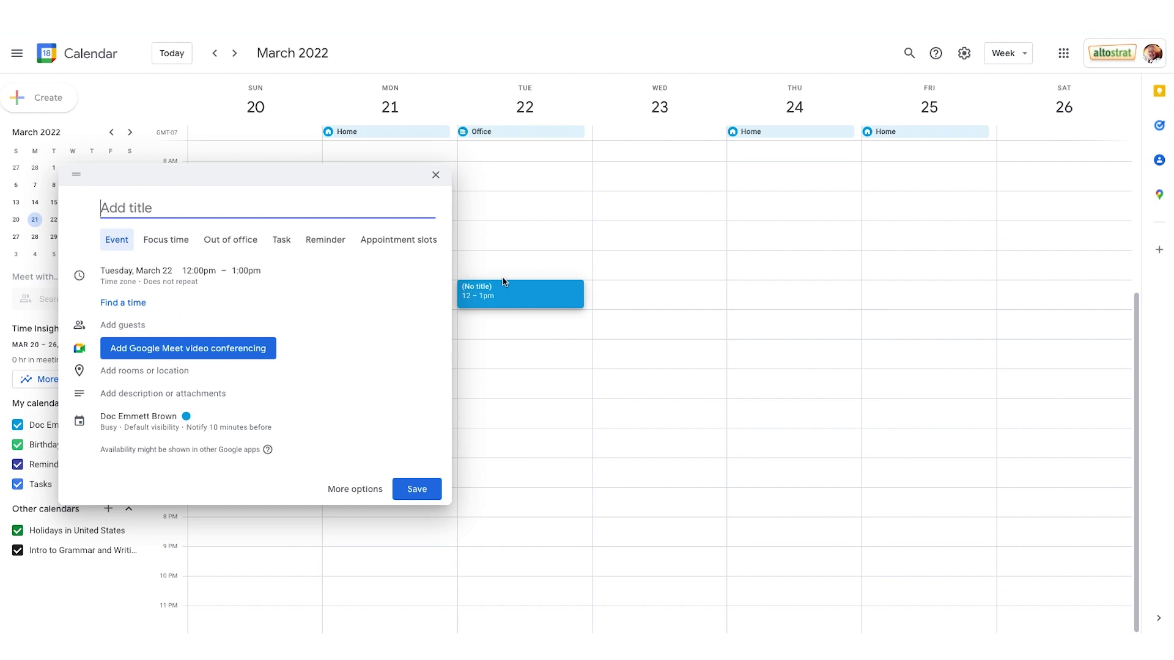
text(Team Meeeting with )
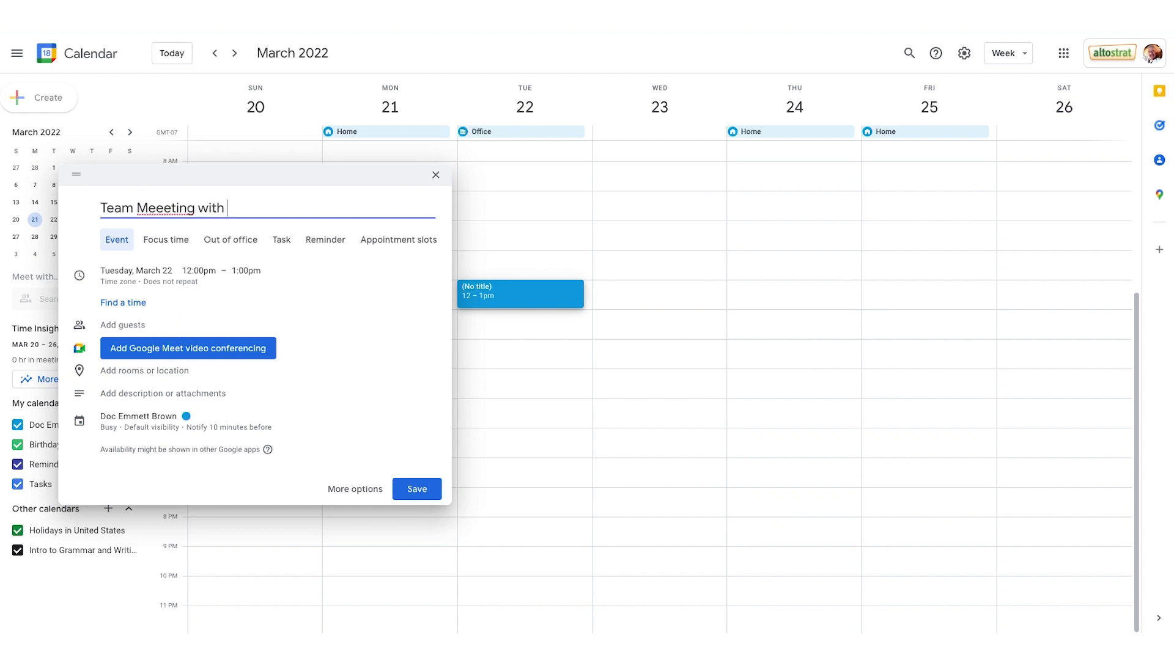
text(Break out rooms)
click(151, 322)
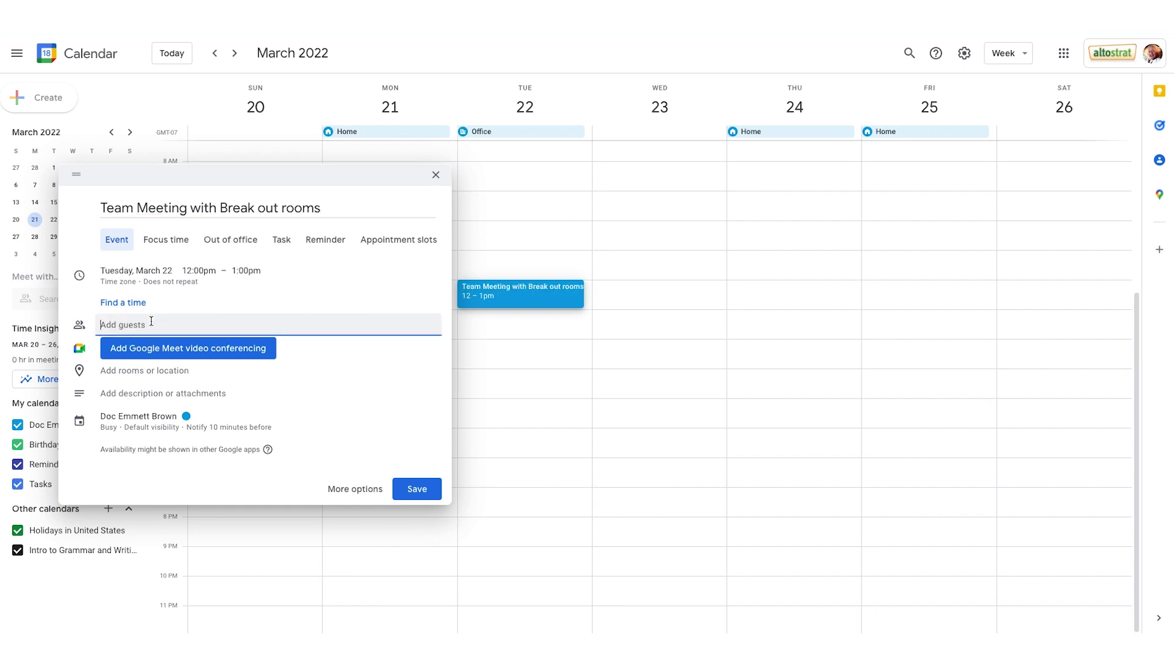
text(marty)
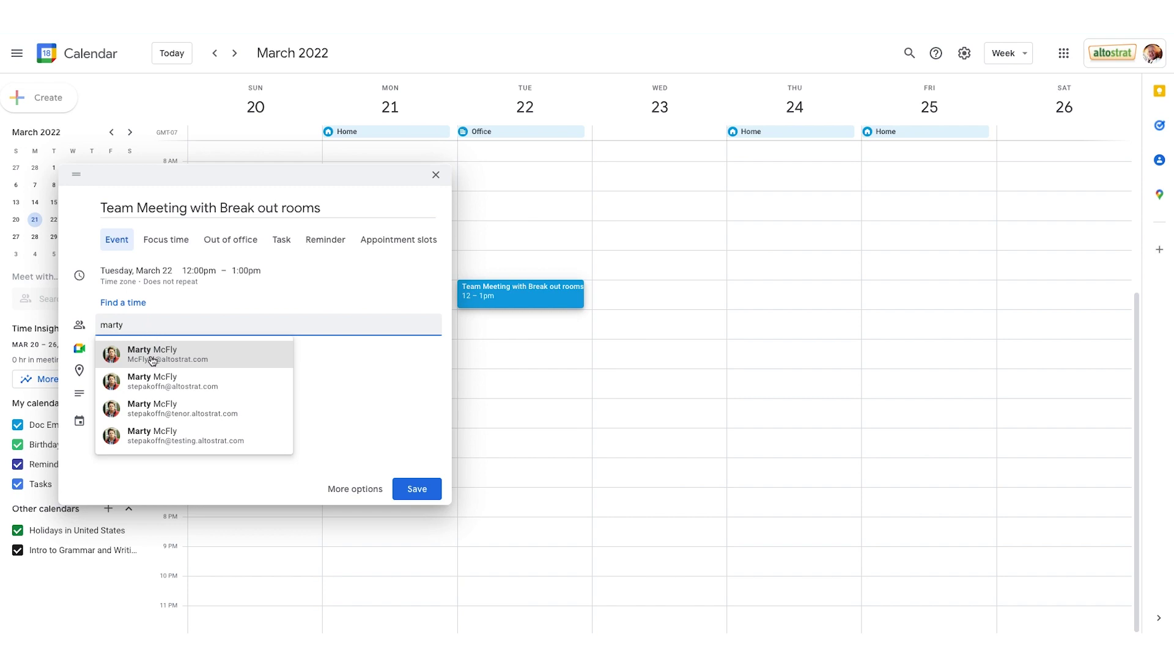
click(152, 355)
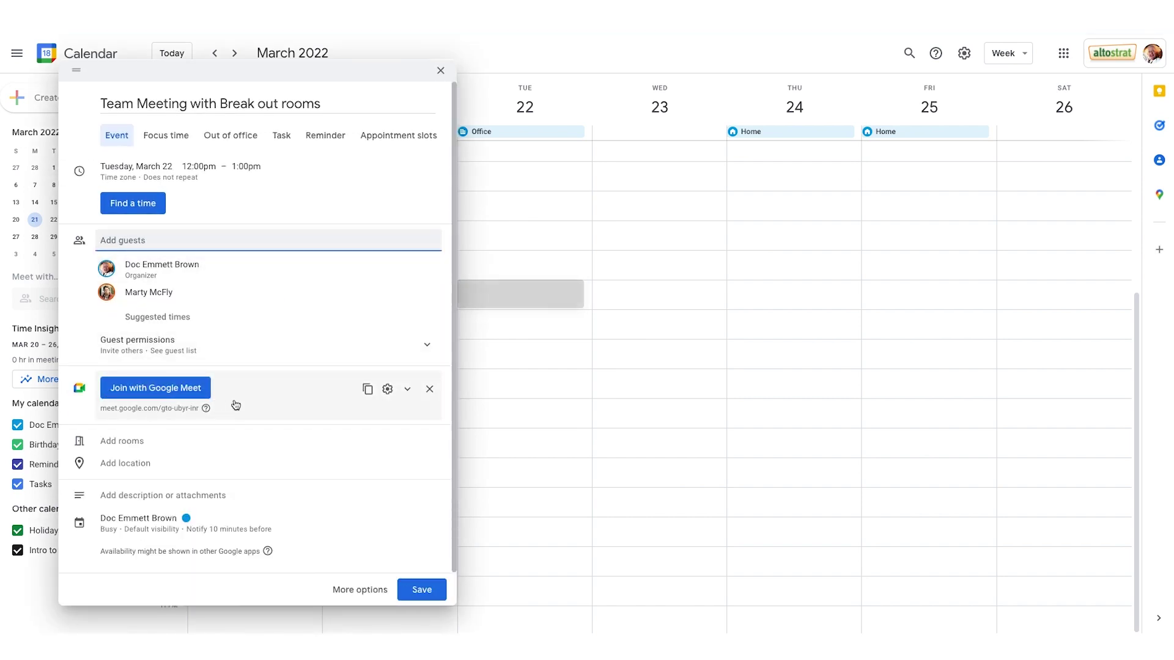
Open the event's Google Meet video call options and bring up the breakout room assignments for both rooms
click(388, 390)
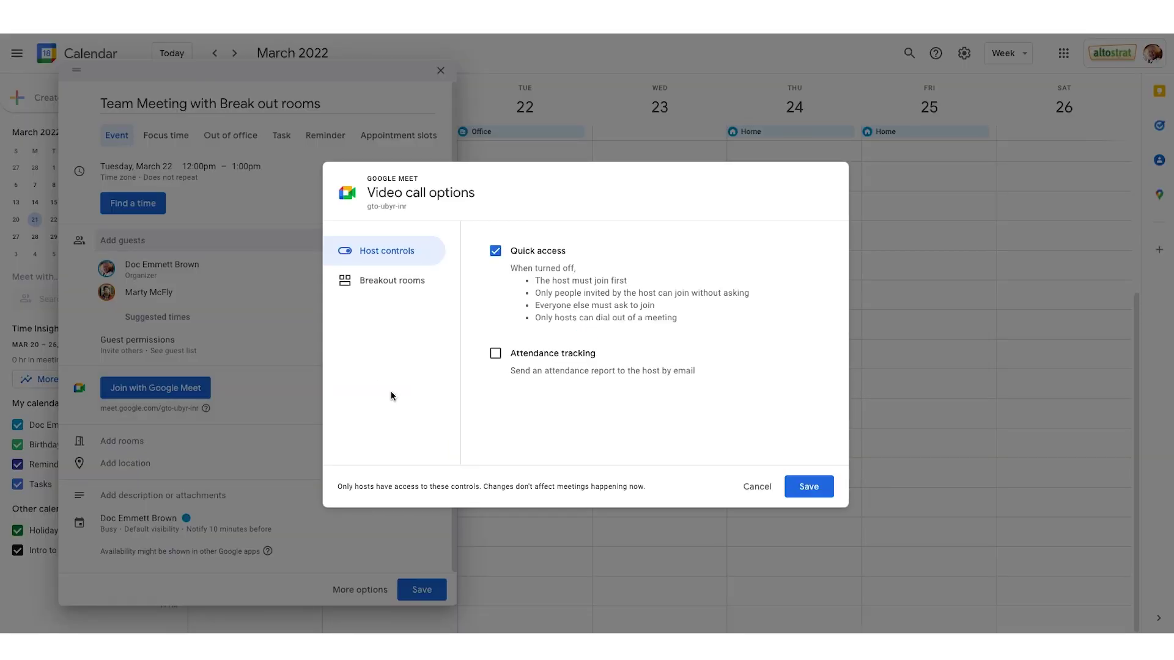
click(398, 293)
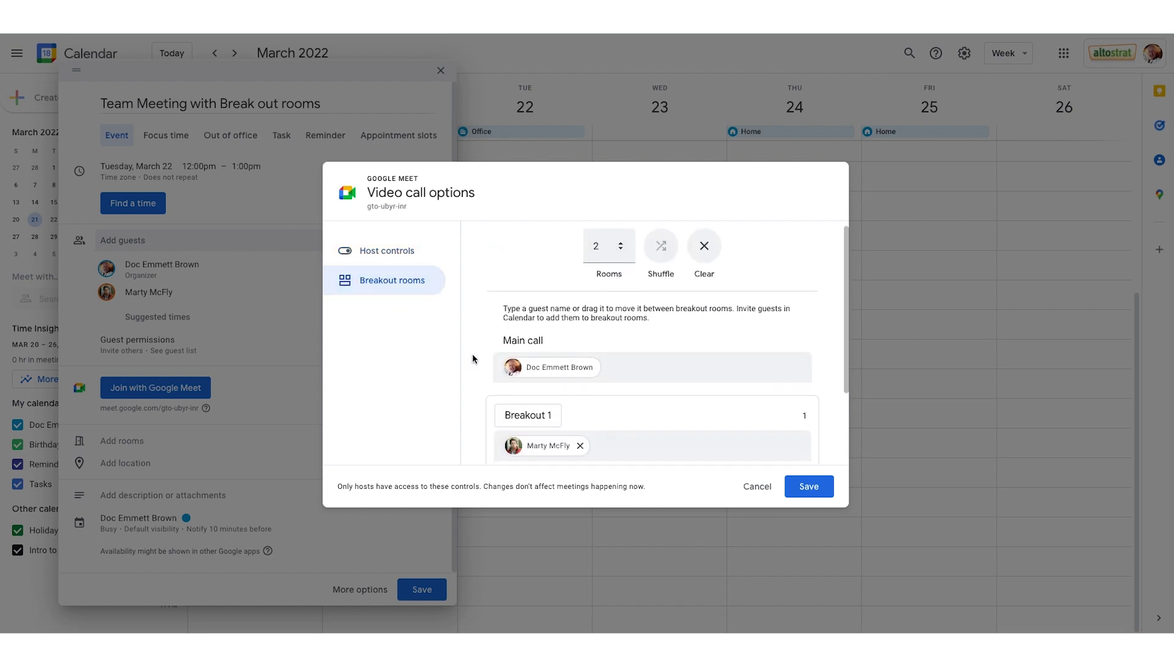
scroll(472, 359, down, 2)
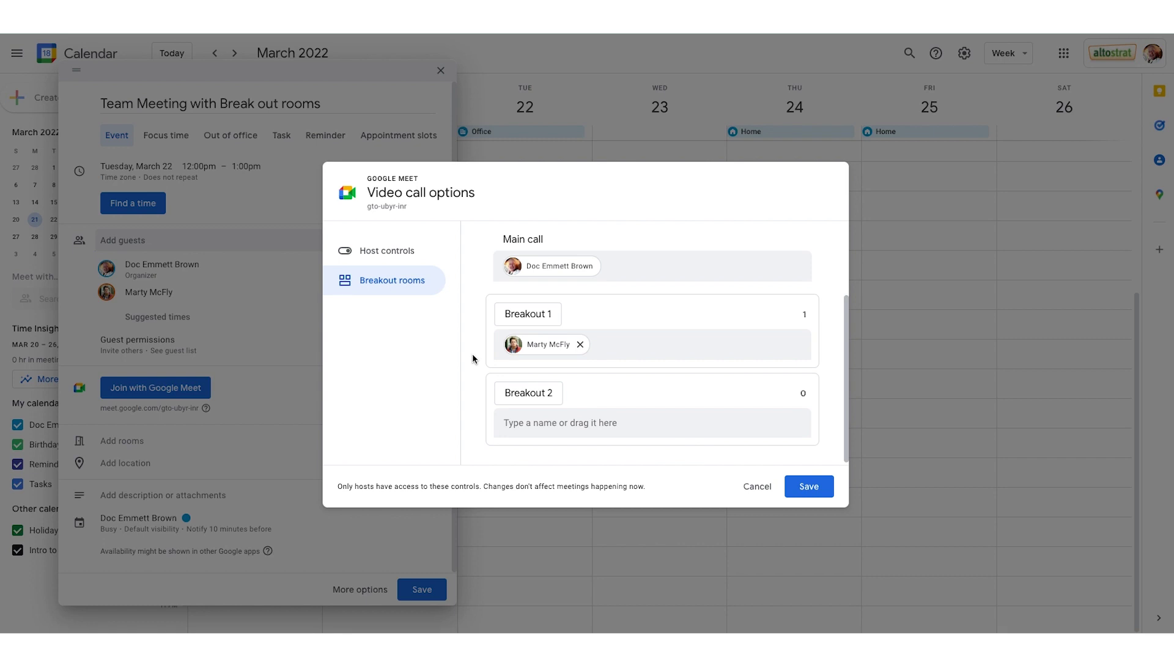